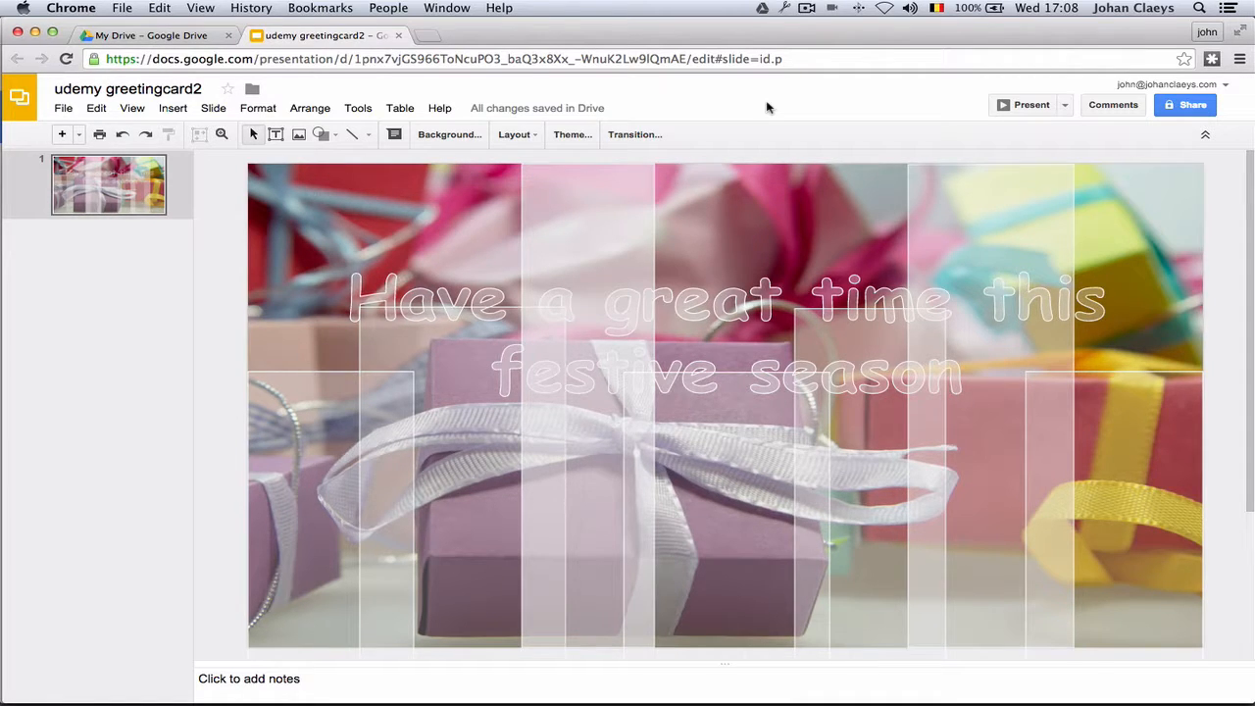
Give the lower panel group a Fly out to right animation, With previous, at Medium speed (about 2.8 s).
{"action": "left_click", "coordinate": [132, 108]}
{"action": "left_click", "coordinate": [149, 166]}
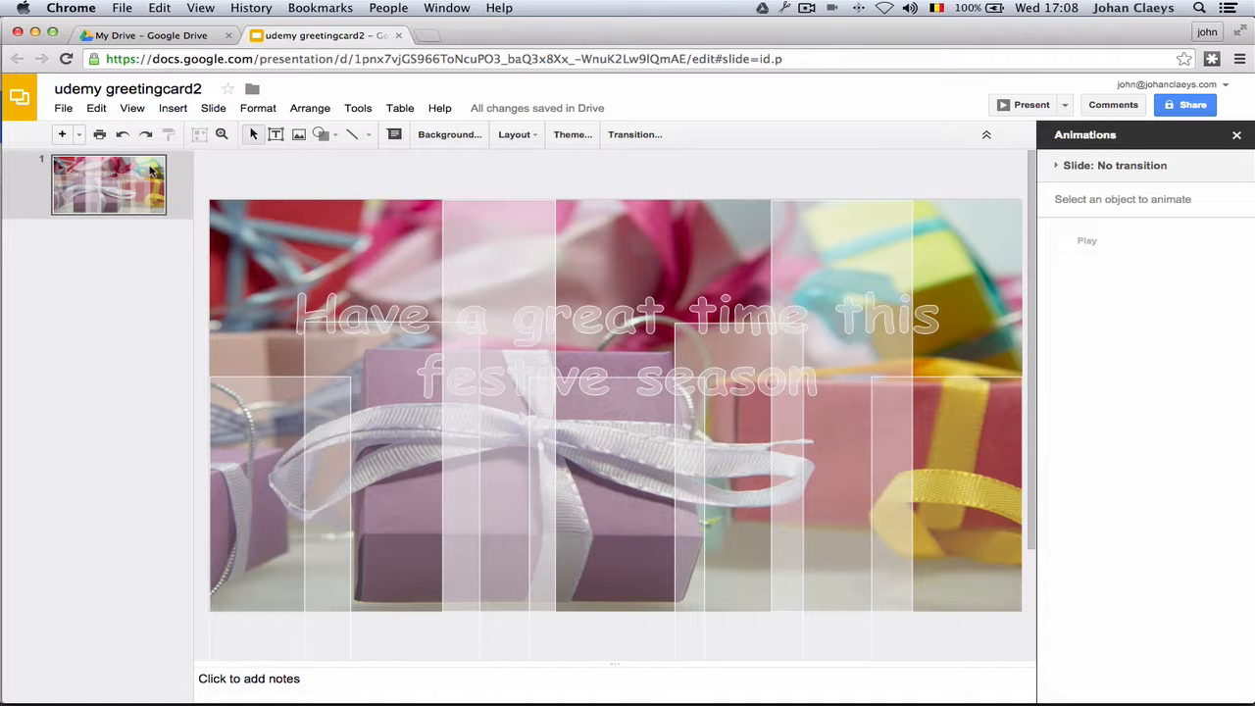
{"action": "left_click", "coordinate": [263, 408]}
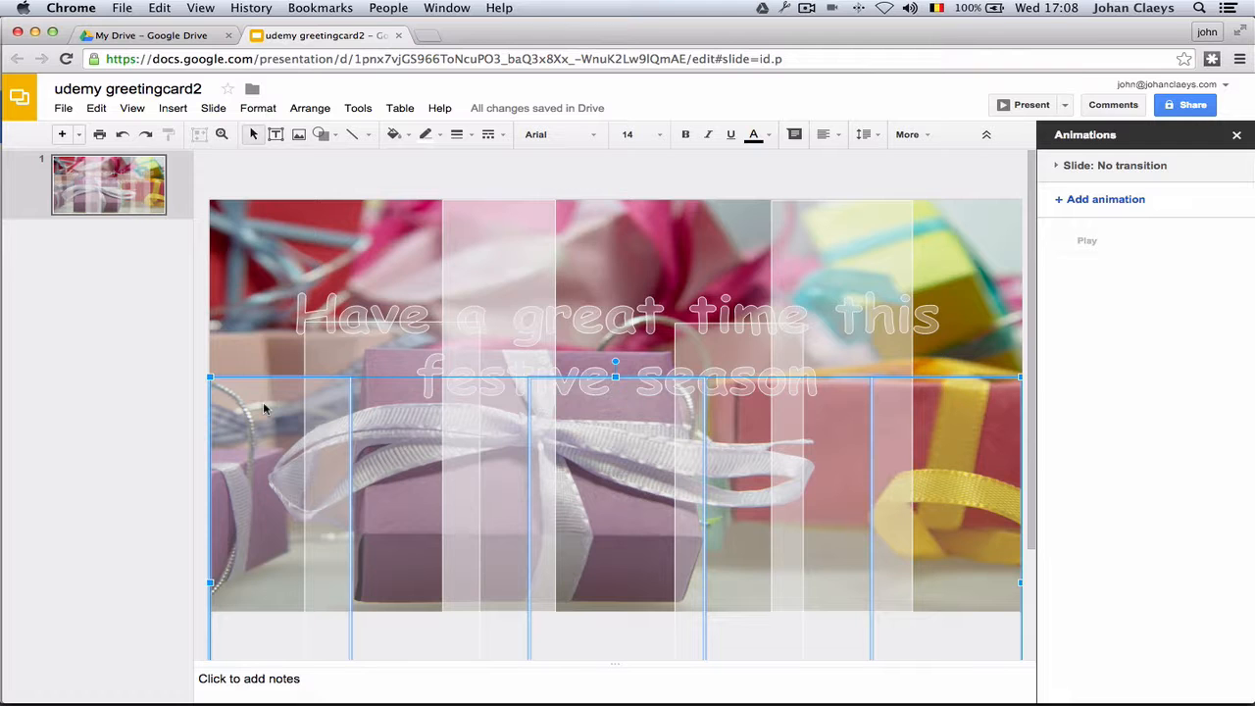
{"action": "left_click", "coordinate": [1107, 199]}
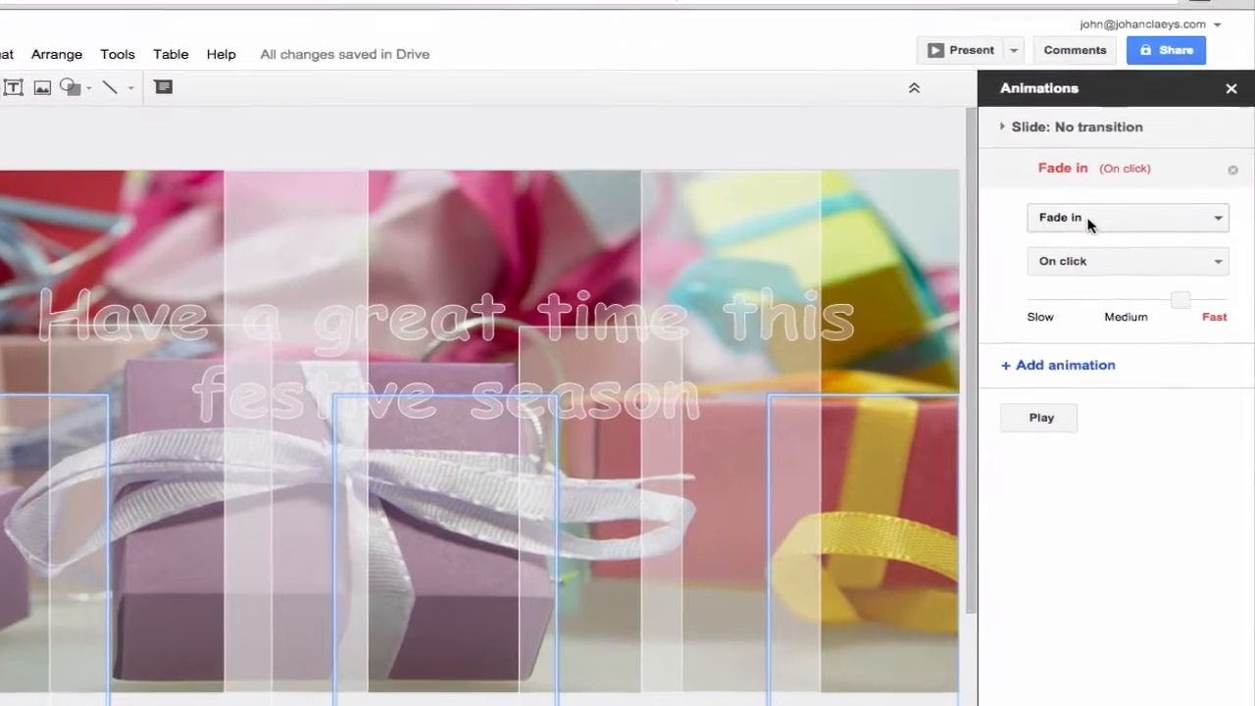
{"action": "left_click", "coordinate": [1124, 238]}
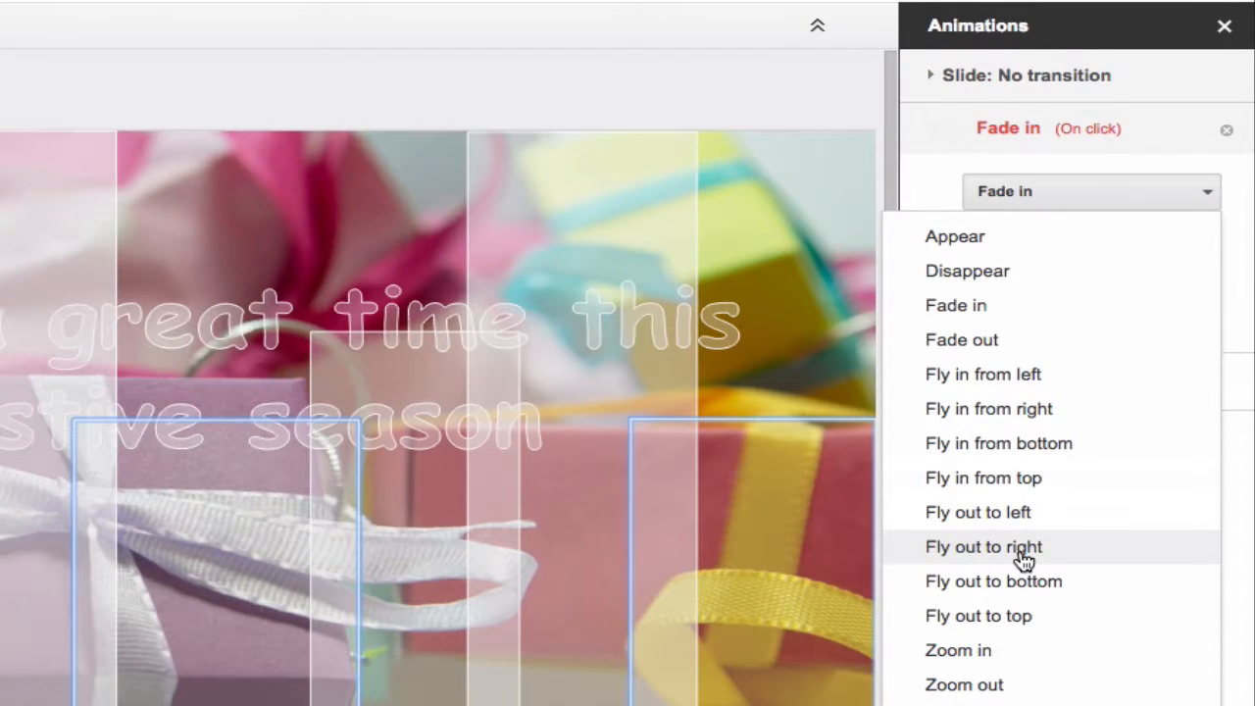
{"action": "left_click", "coordinate": [1022, 555]}
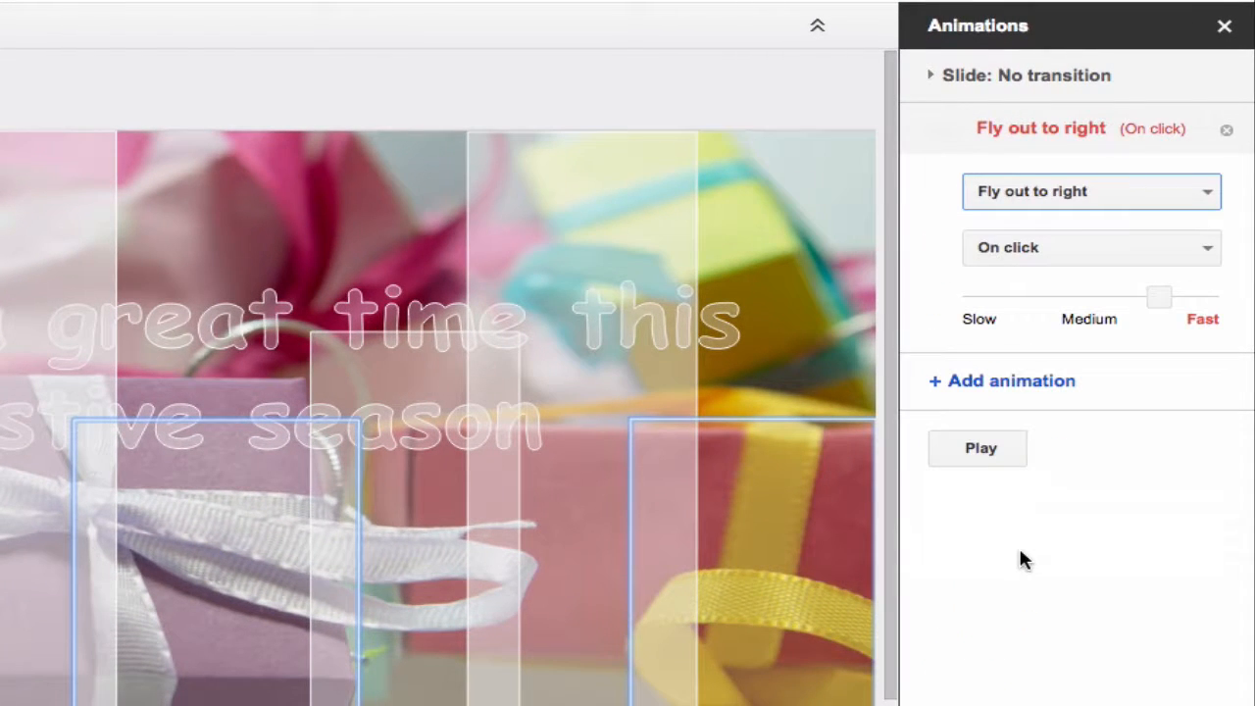
{"action": "left_click", "coordinate": [1082, 248]}
{"action": "left_click", "coordinate": [1062, 361]}
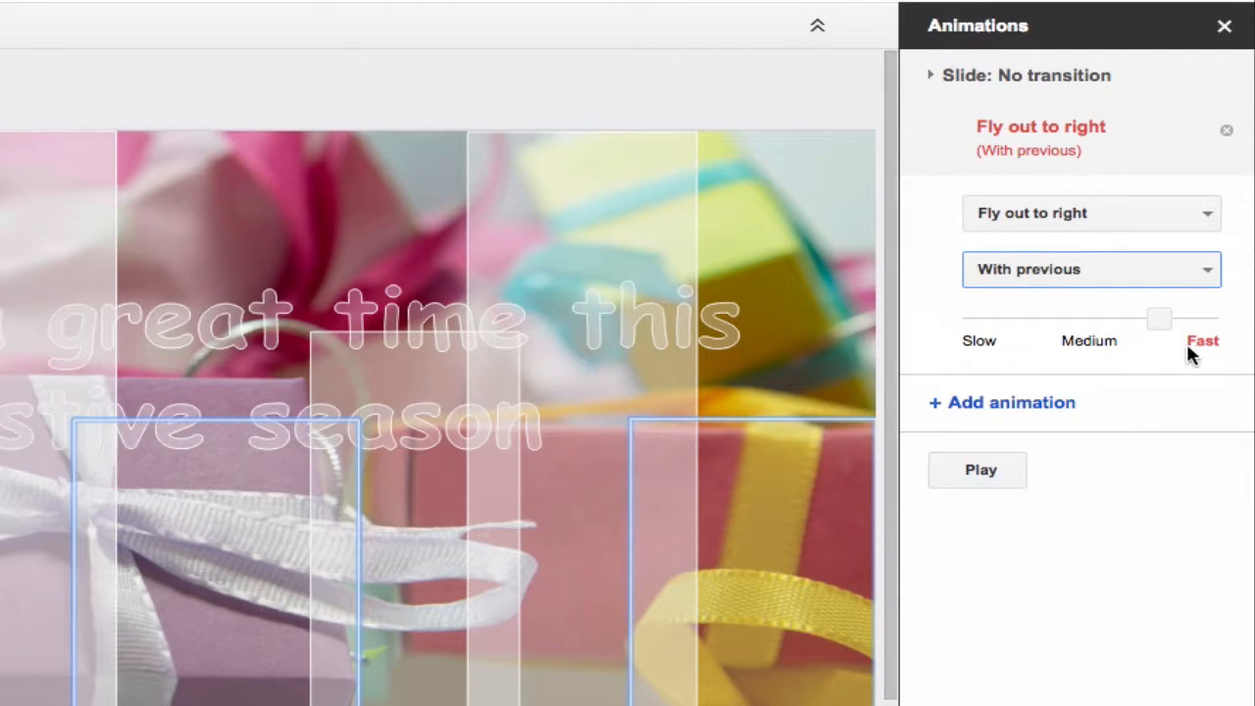
{"action": "left_click_drag", "start_coordinate": [1151, 317], "coordinate": [1085, 323]}
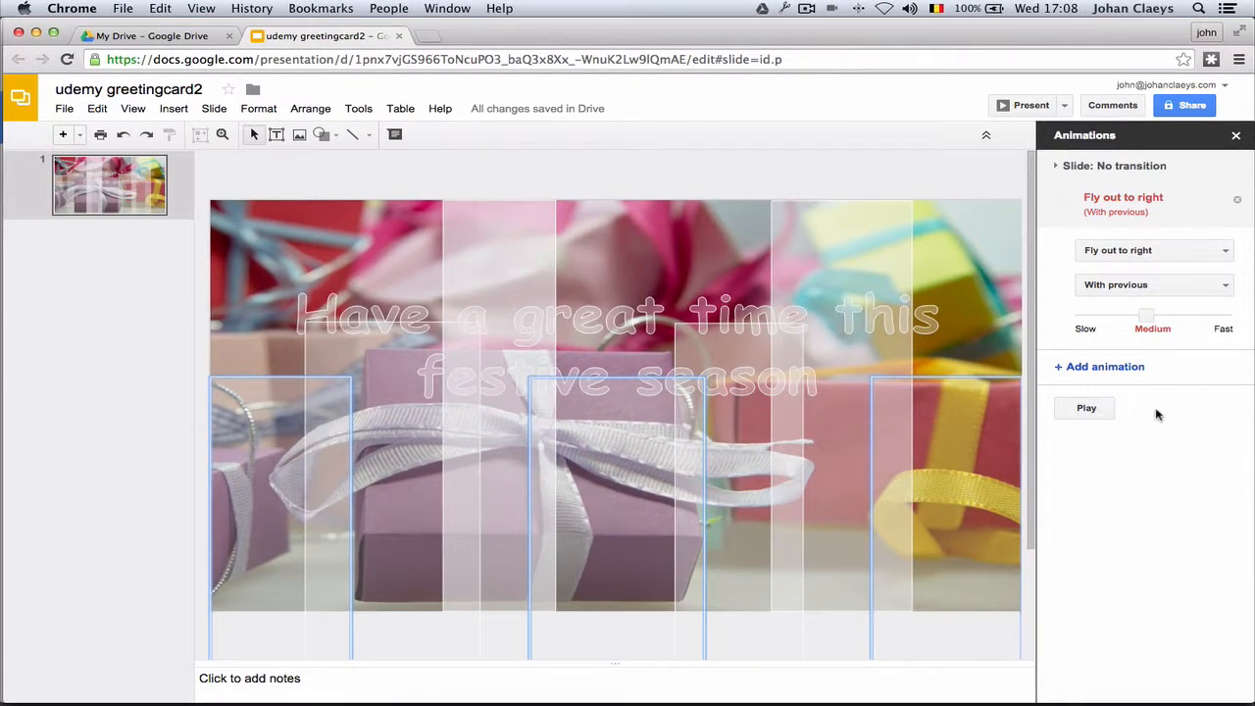
Animate the next translucent panel group to Fly out to right, With previous, at Slow speed.
{"action": "left_click", "coordinate": [360, 354]}
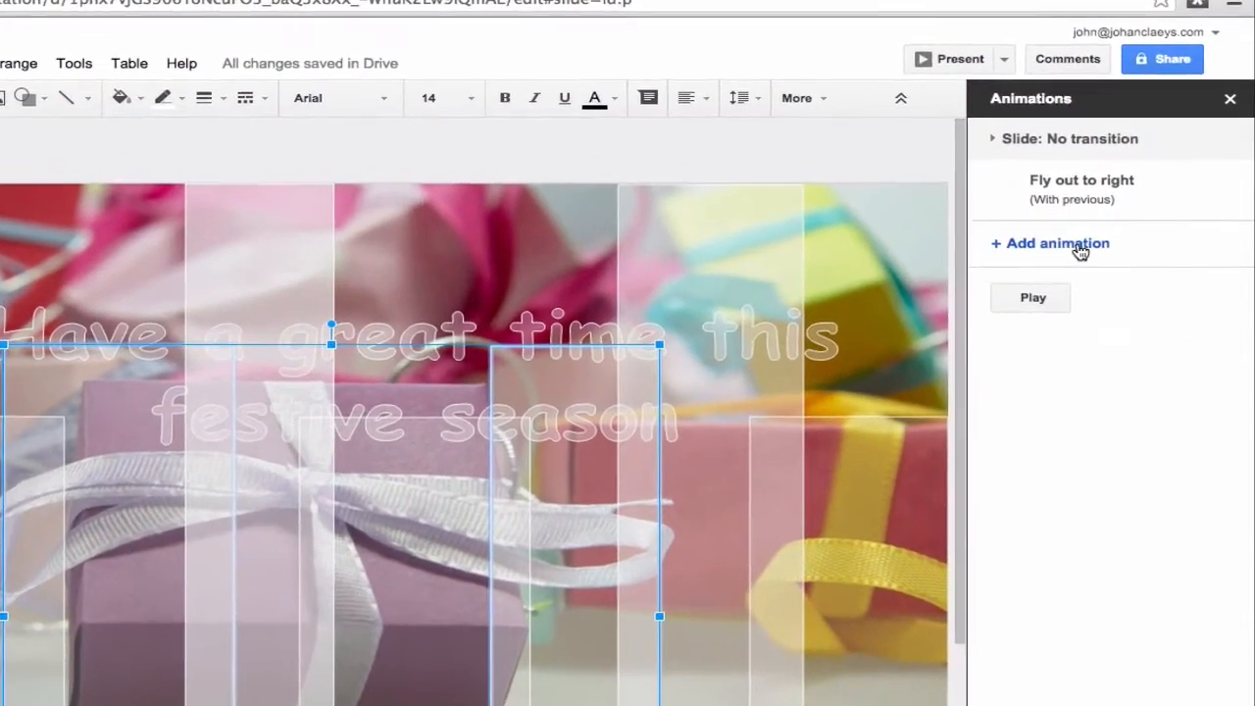
{"action": "left_click", "coordinate": [1086, 247]}
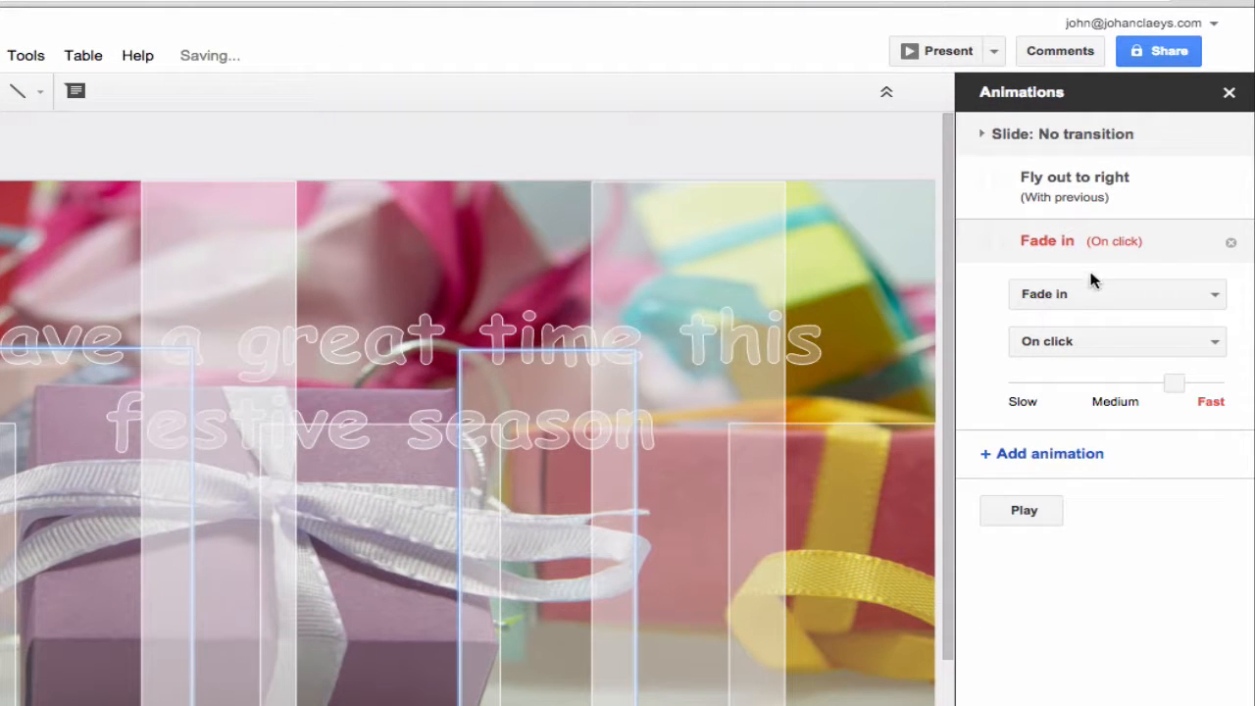
{"action": "left_click", "coordinate": [1082, 293]}
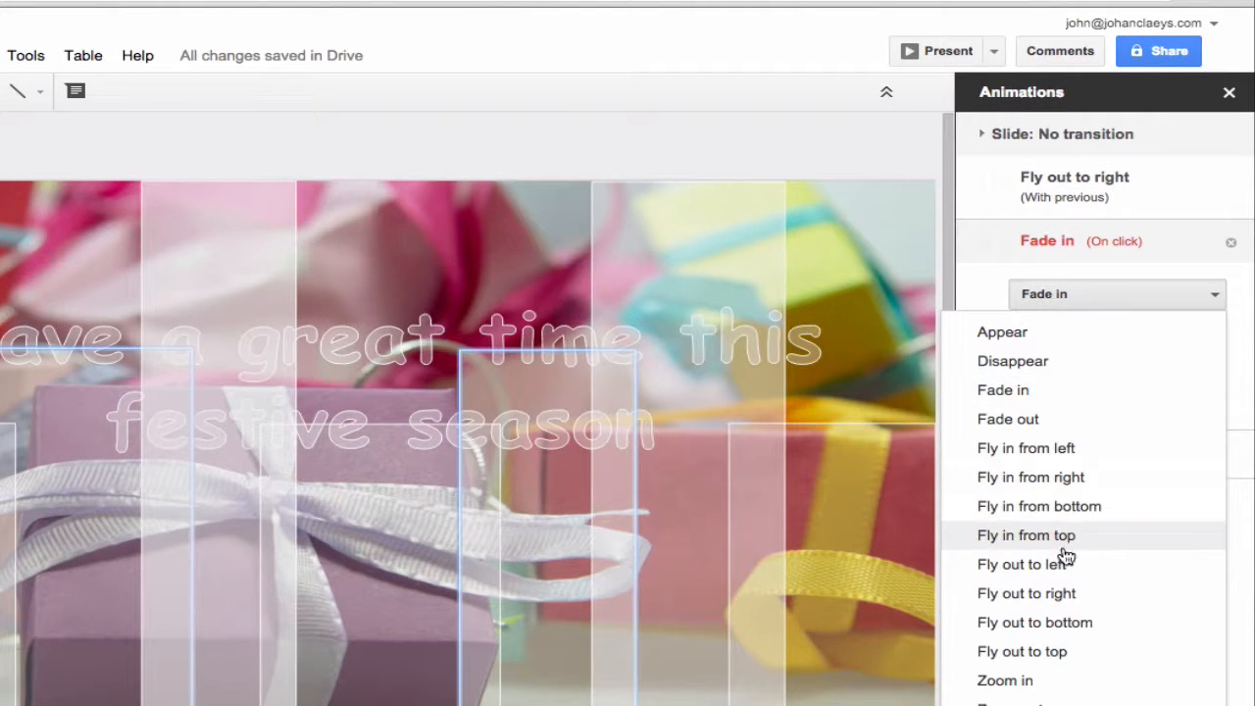
{"action": "left_click", "coordinate": [1064, 593]}
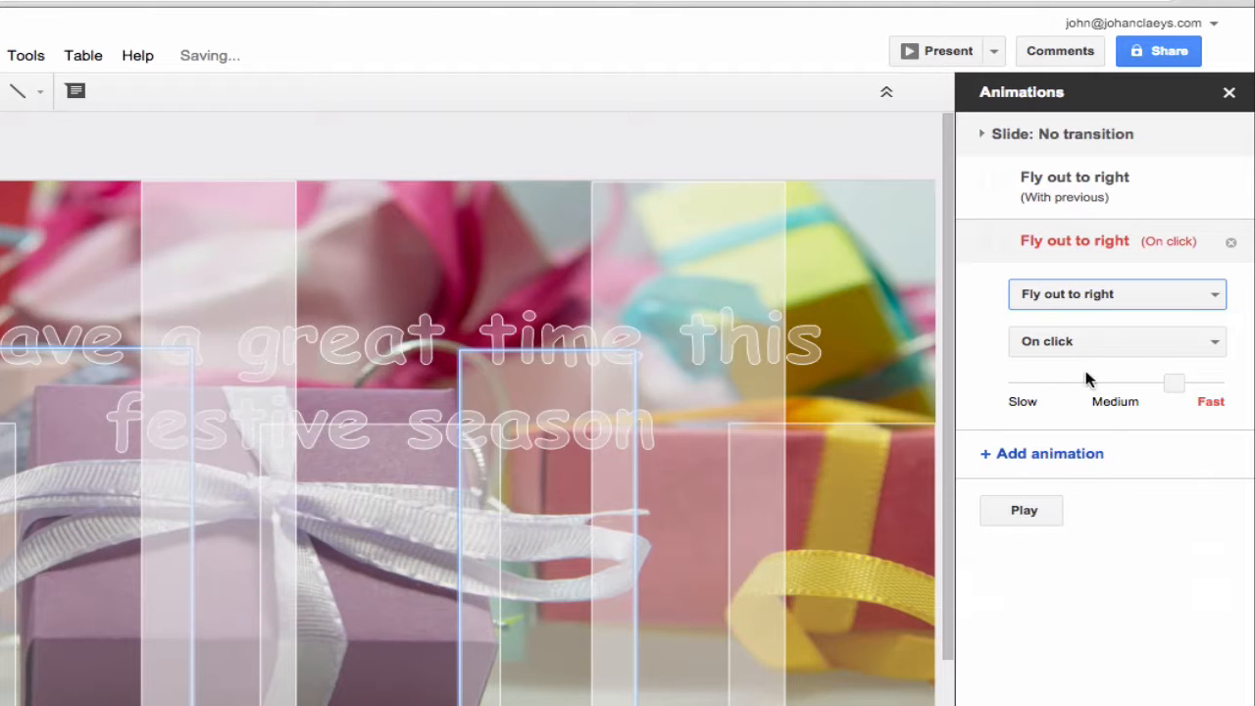
{"action": "left_click", "coordinate": [1070, 340]}
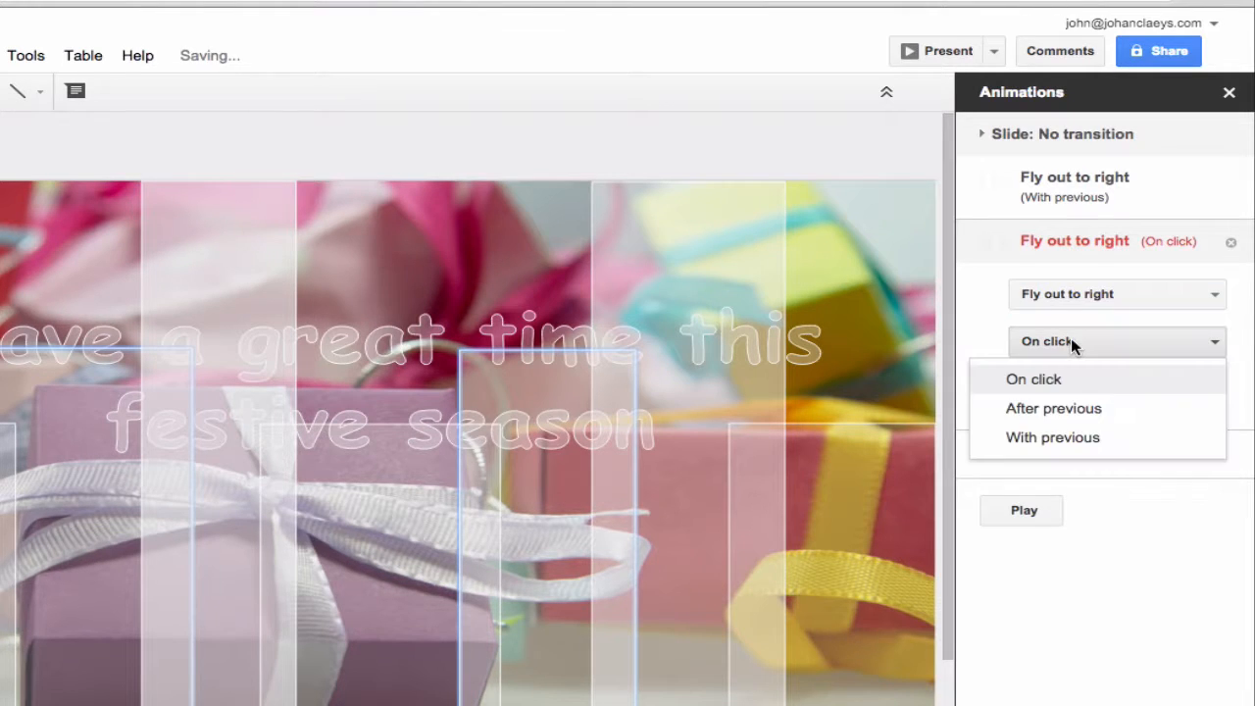
{"action": "left_click", "coordinate": [1065, 442]}
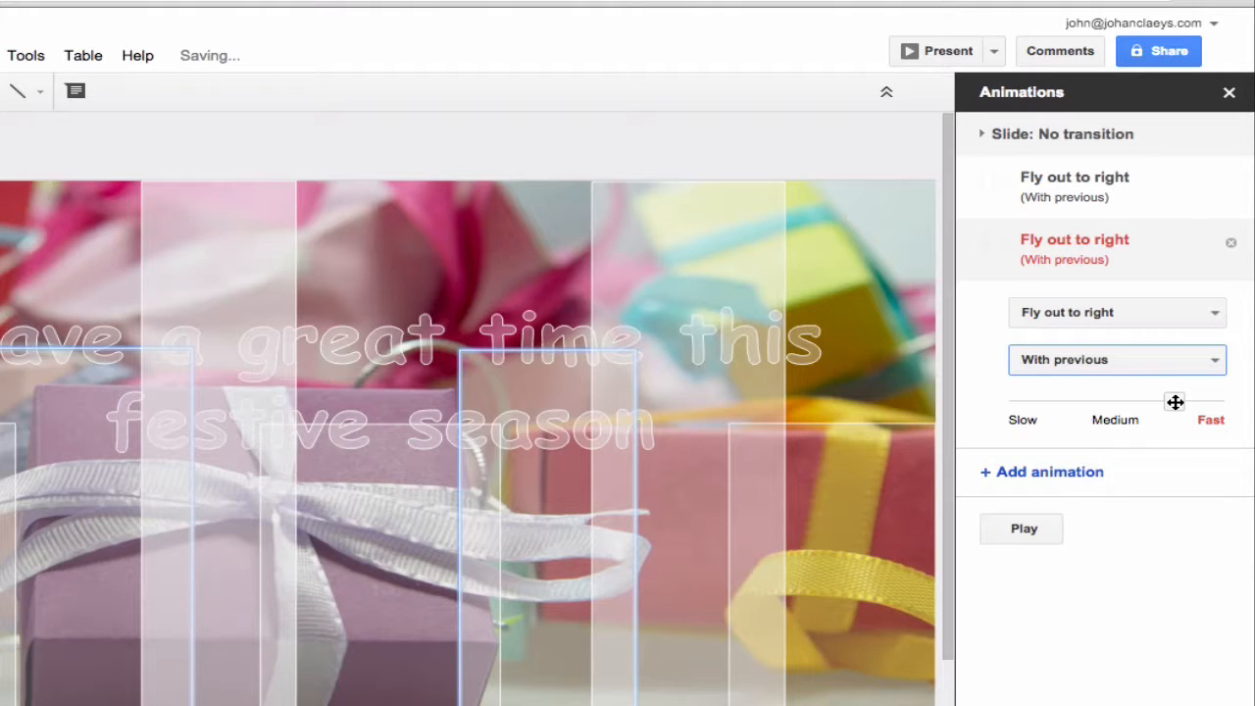
{"action": "left_click_drag", "start_coordinate": [1174, 402], "coordinate": [1067, 393]}
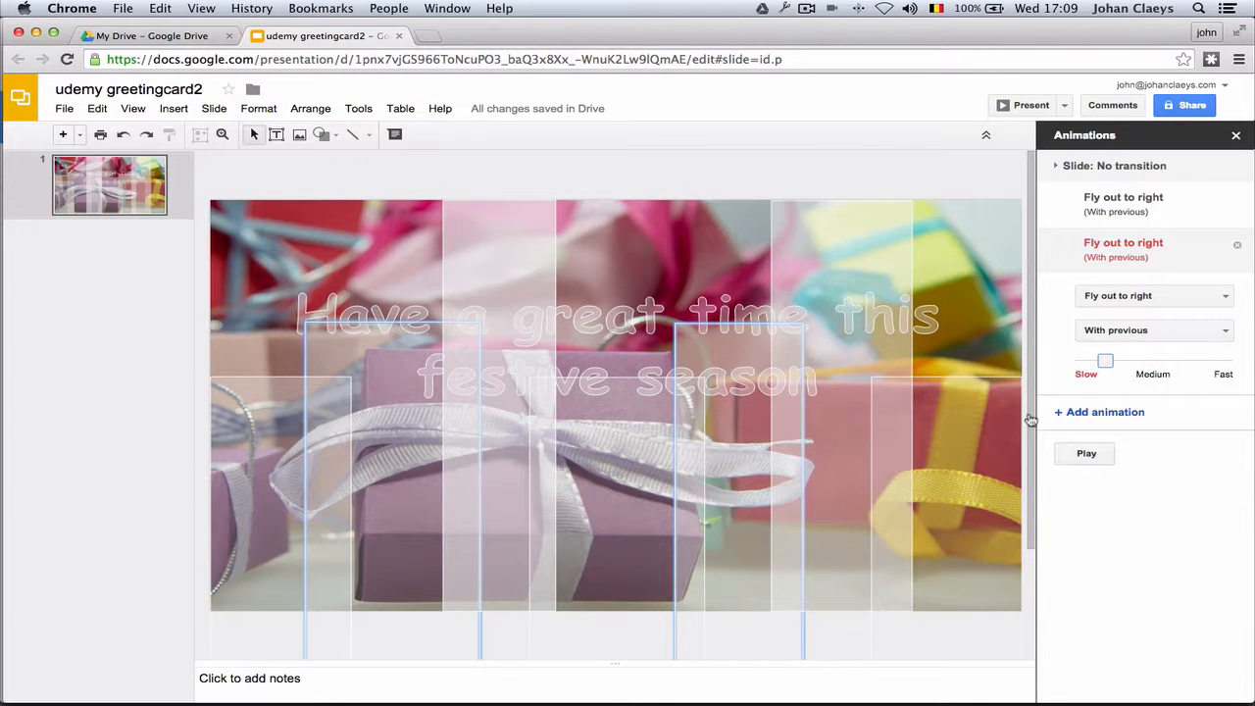
Add a Fly out to right animation to the tall panels, With previous, slowed to about 4 seconds.
{"action": "left_click", "coordinate": [482, 233]}
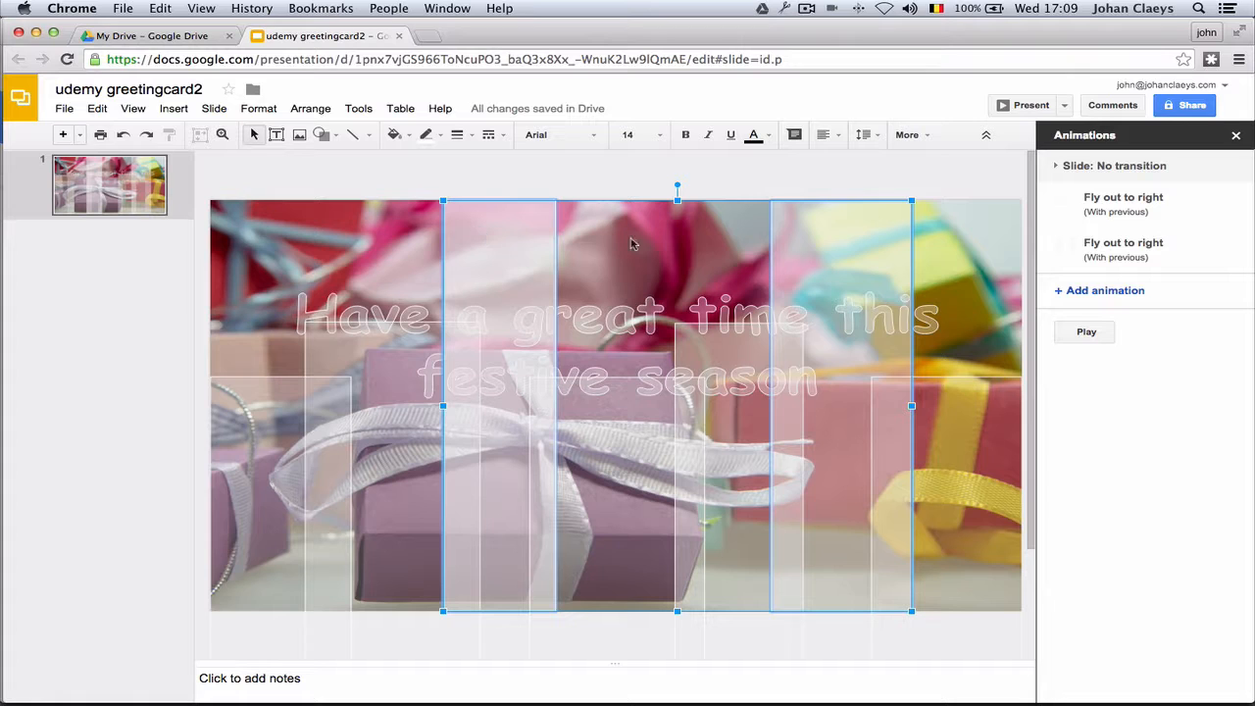
{"action": "left_click", "coordinate": [1106, 290]}
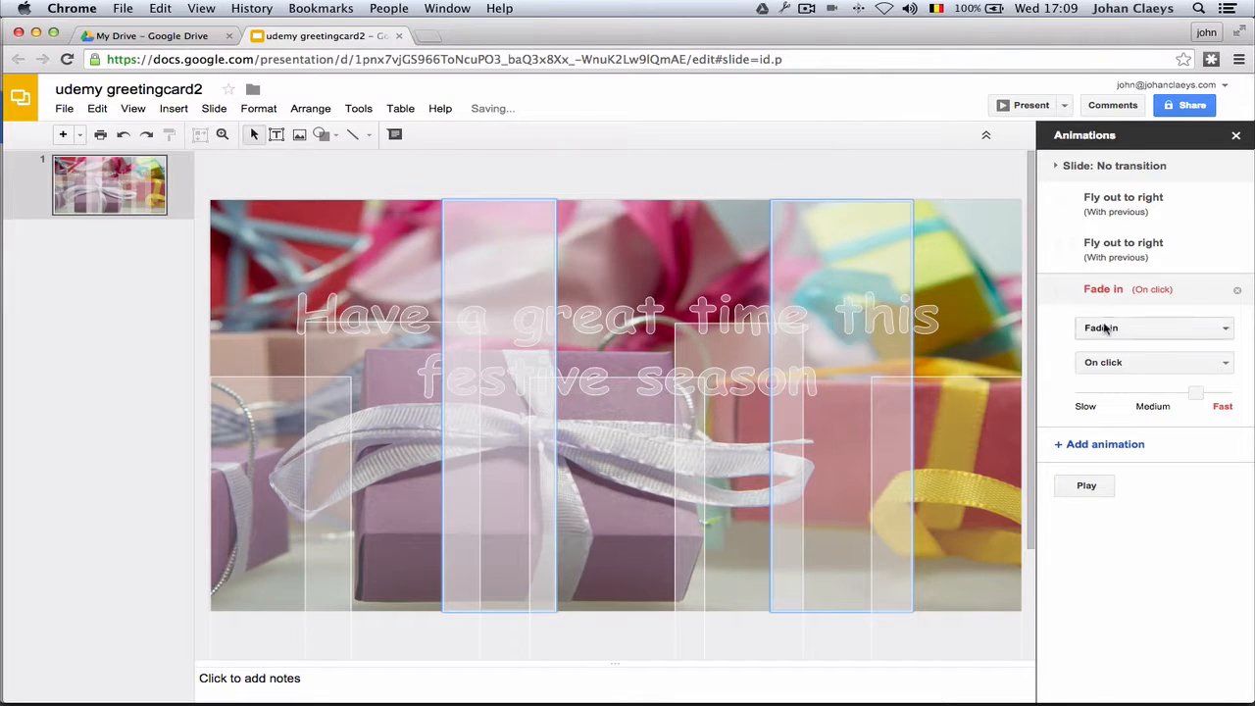
{"action": "left_click", "coordinate": [1102, 327]}
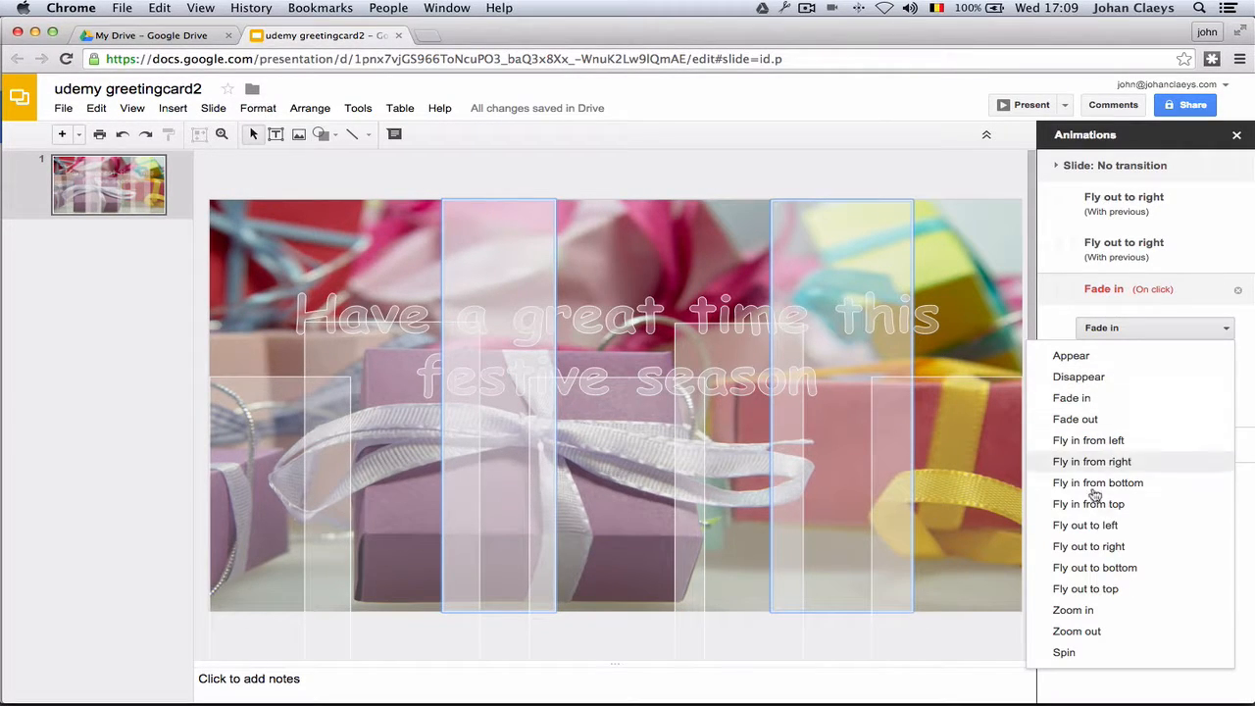
{"action": "left_click", "coordinate": [1106, 547]}
{"action": "left_click", "coordinate": [1127, 371]}
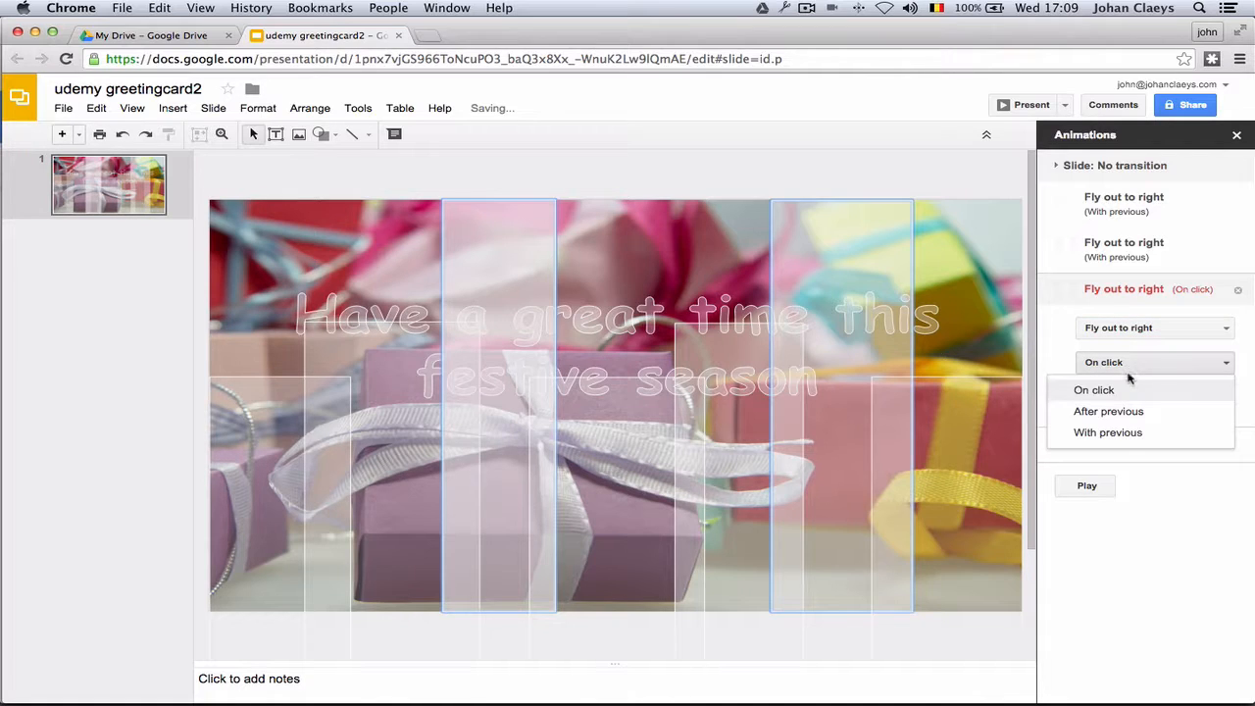
{"action": "left_click", "coordinate": [1098, 432]}
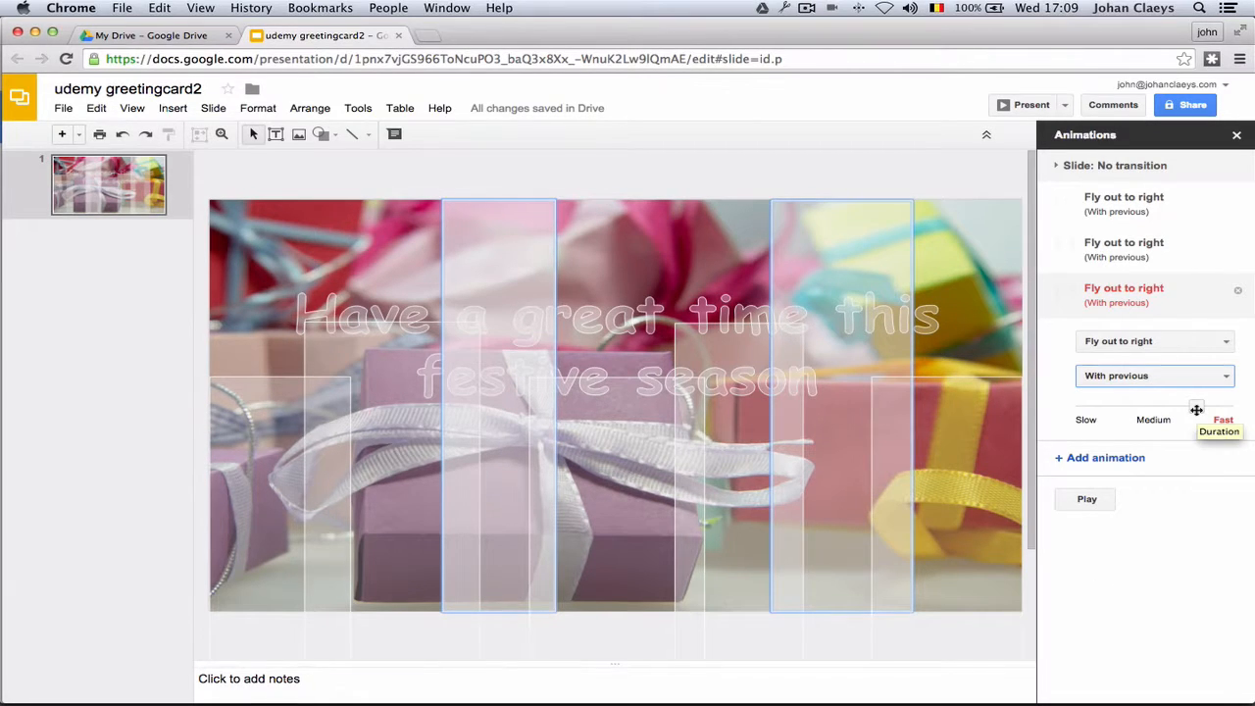
{"action": "left_click_drag", "start_coordinate": [1196, 410], "coordinate": [1104, 409]}
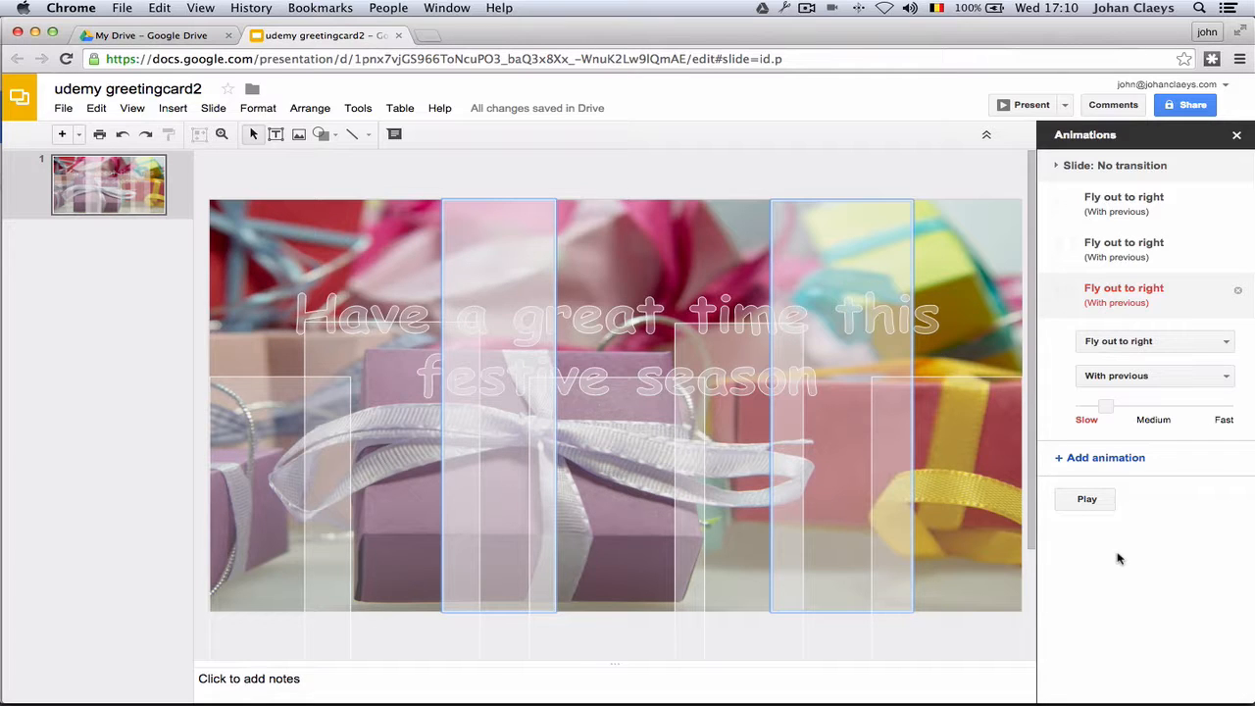
Give the greeting text a slow Fade out (After previous, about 3.8 s), then add a Fade in after it.
{"action": "left_click", "coordinate": [331, 304]}
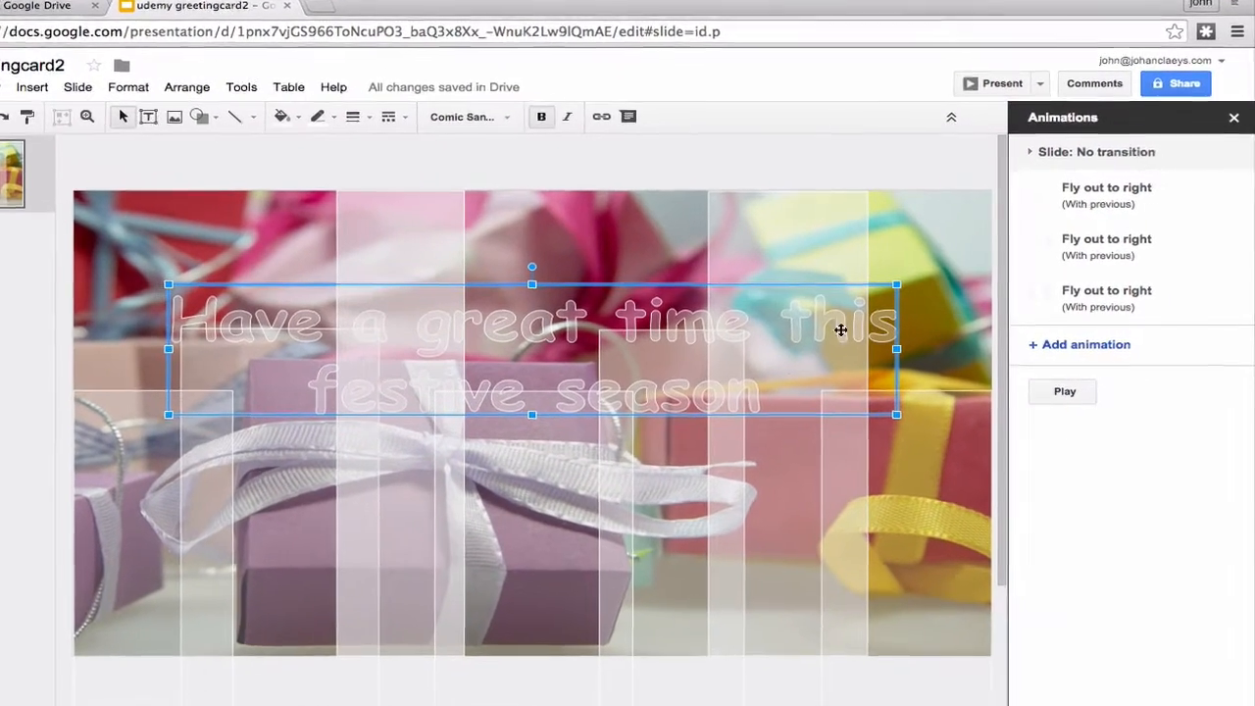
{"action": "left_click", "coordinate": [1078, 345]}
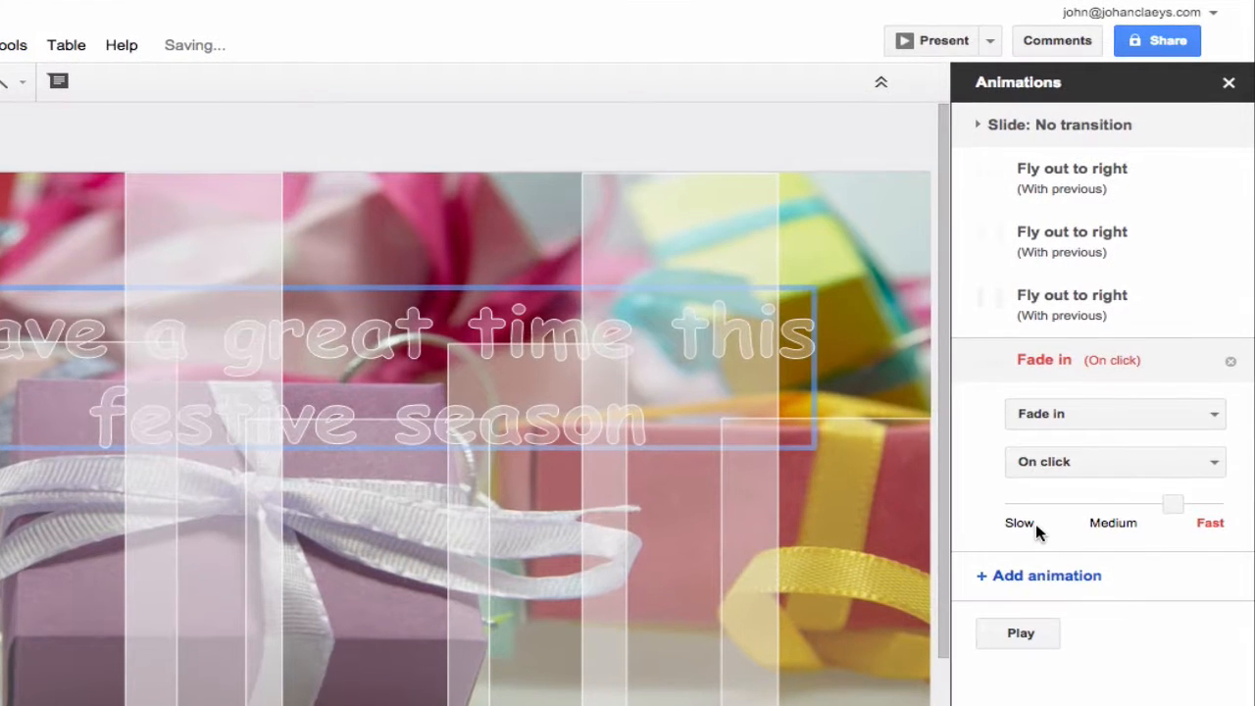
{"action": "left_click", "coordinate": [1071, 413]}
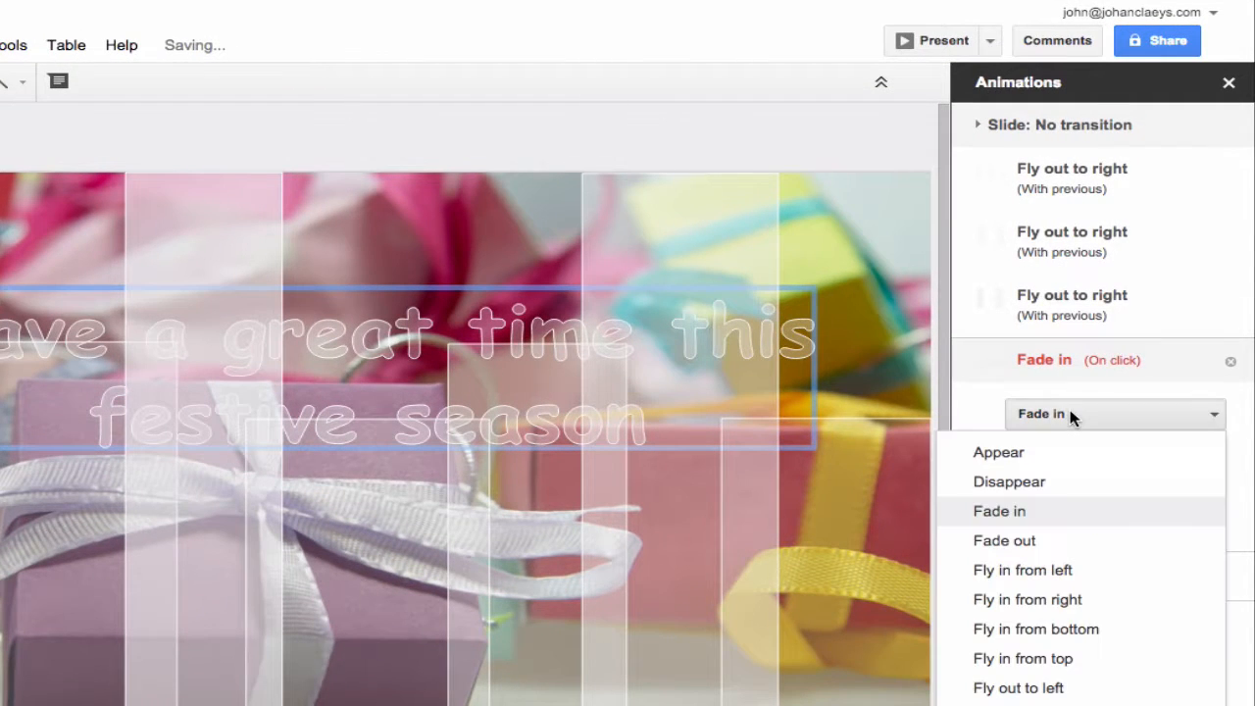
{"action": "left_click", "coordinate": [1068, 543]}
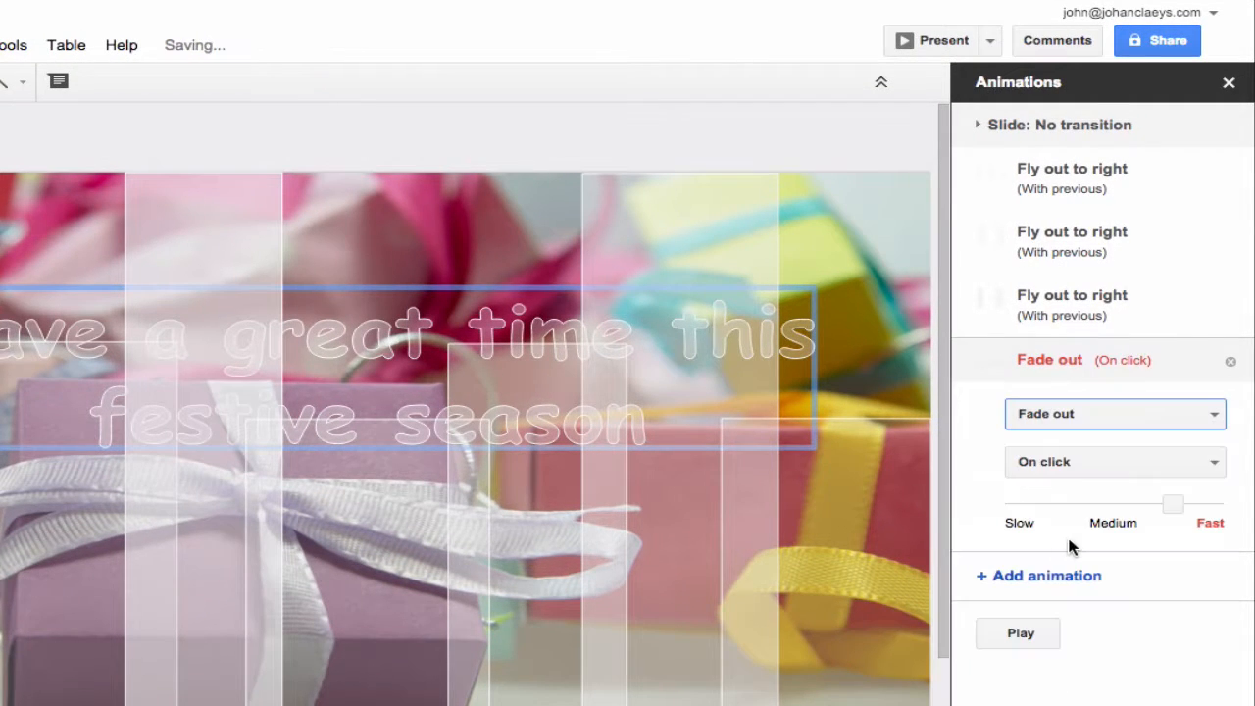
{"action": "left_click", "coordinate": [1078, 470]}
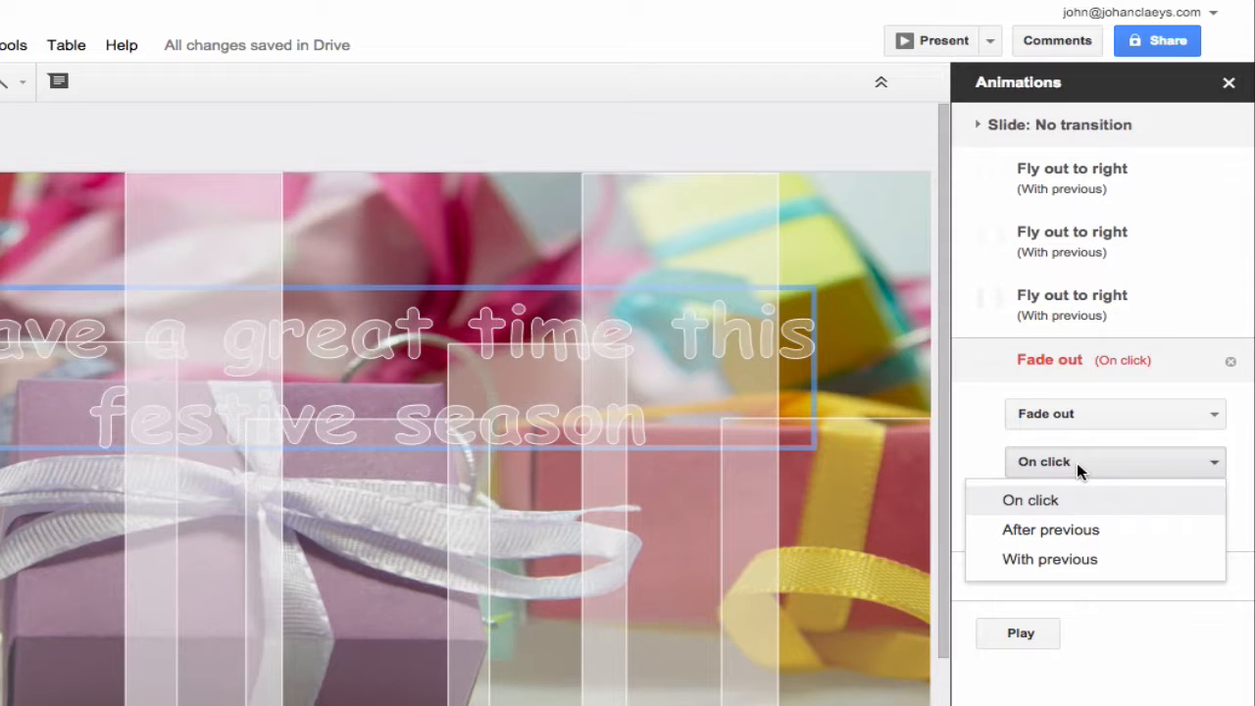
{"action": "left_click", "coordinate": [1072, 537]}
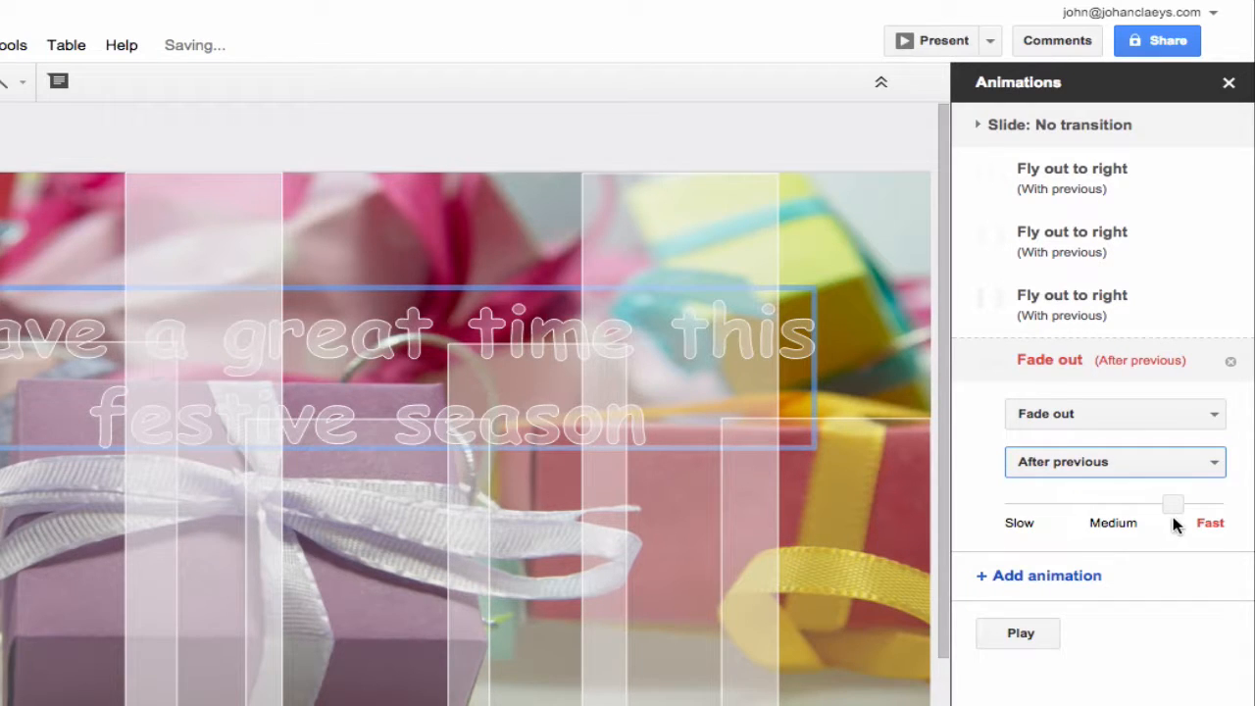
{"action": "left_click_drag", "start_coordinate": [1171, 507], "coordinate": [1033, 512]}
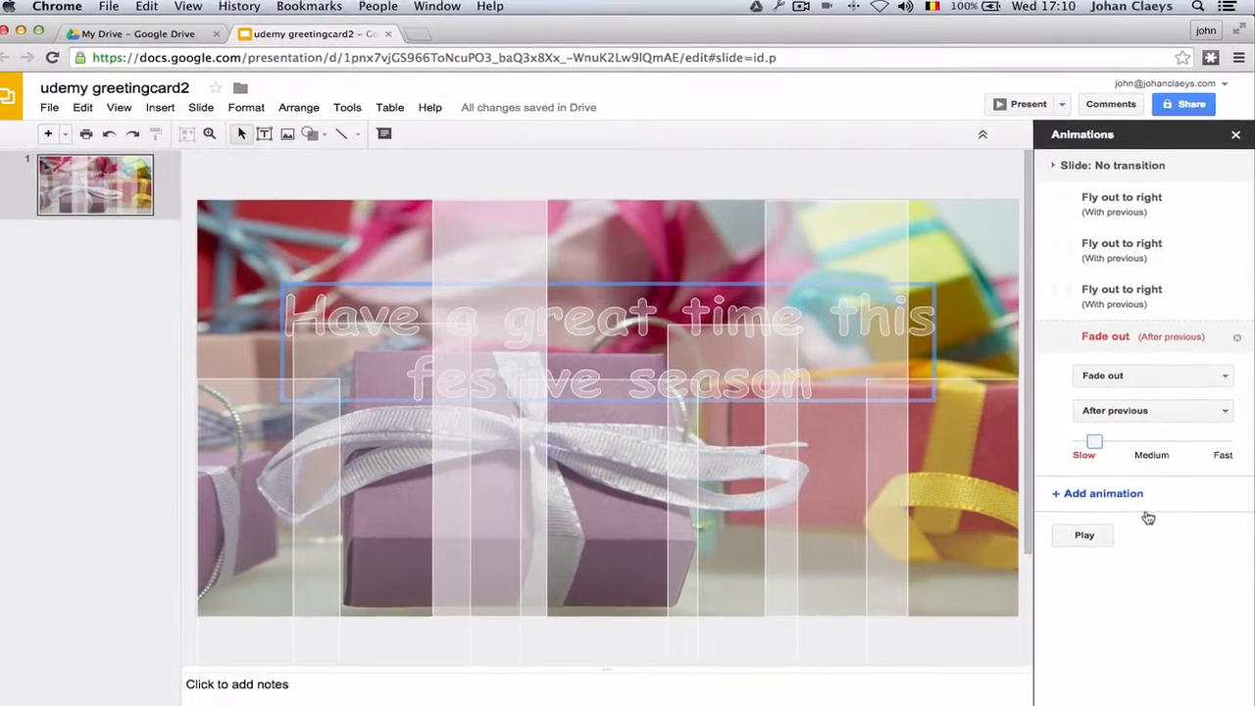
{"action": "left_click", "coordinate": [1083, 520]}
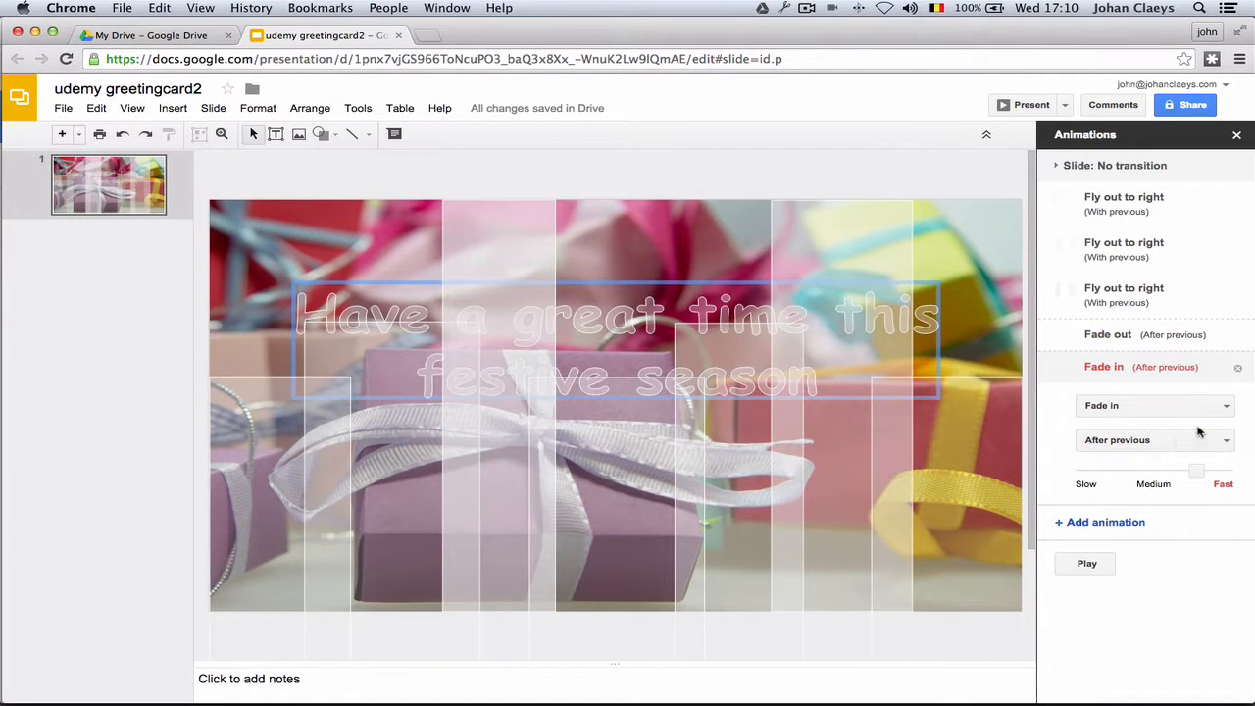
{"action": "left_click", "coordinate": [1088, 566]}
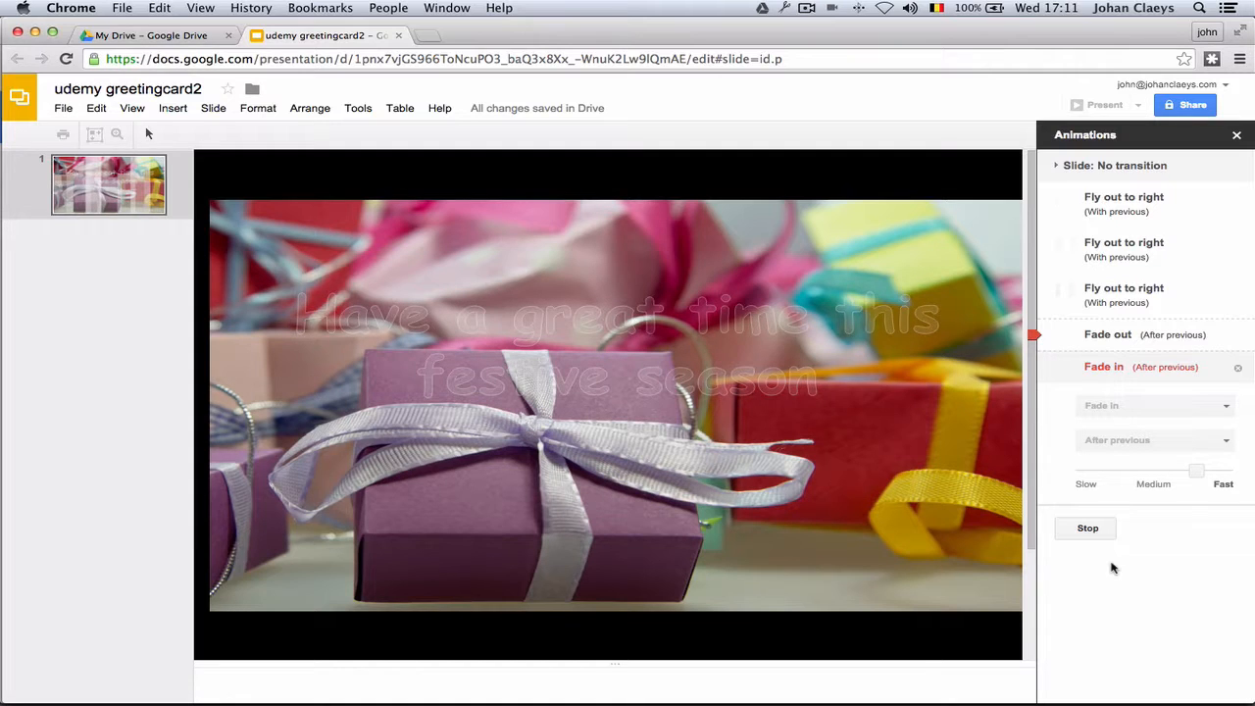
{"action": "left_click", "coordinate": [1087, 529]}
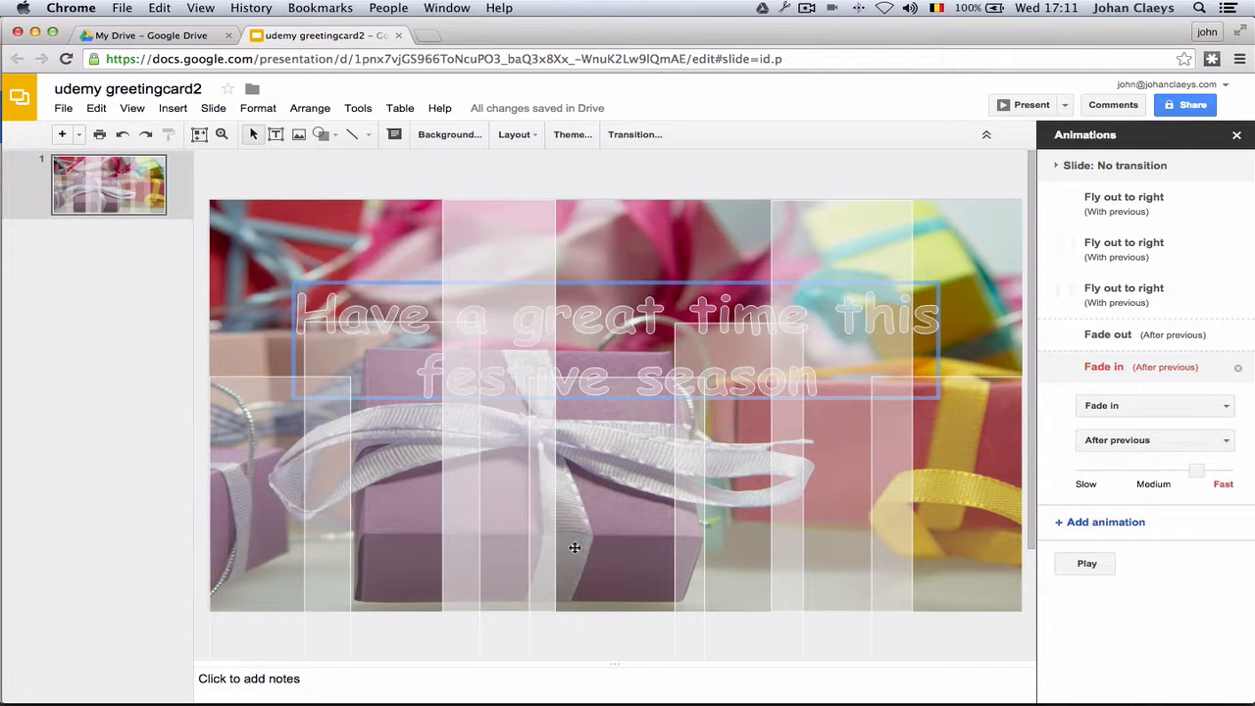
Nudge the tall strip group up two steps and the lower strip group up three, reaching the slide top.
{"action": "left_click", "coordinate": [380, 480]}
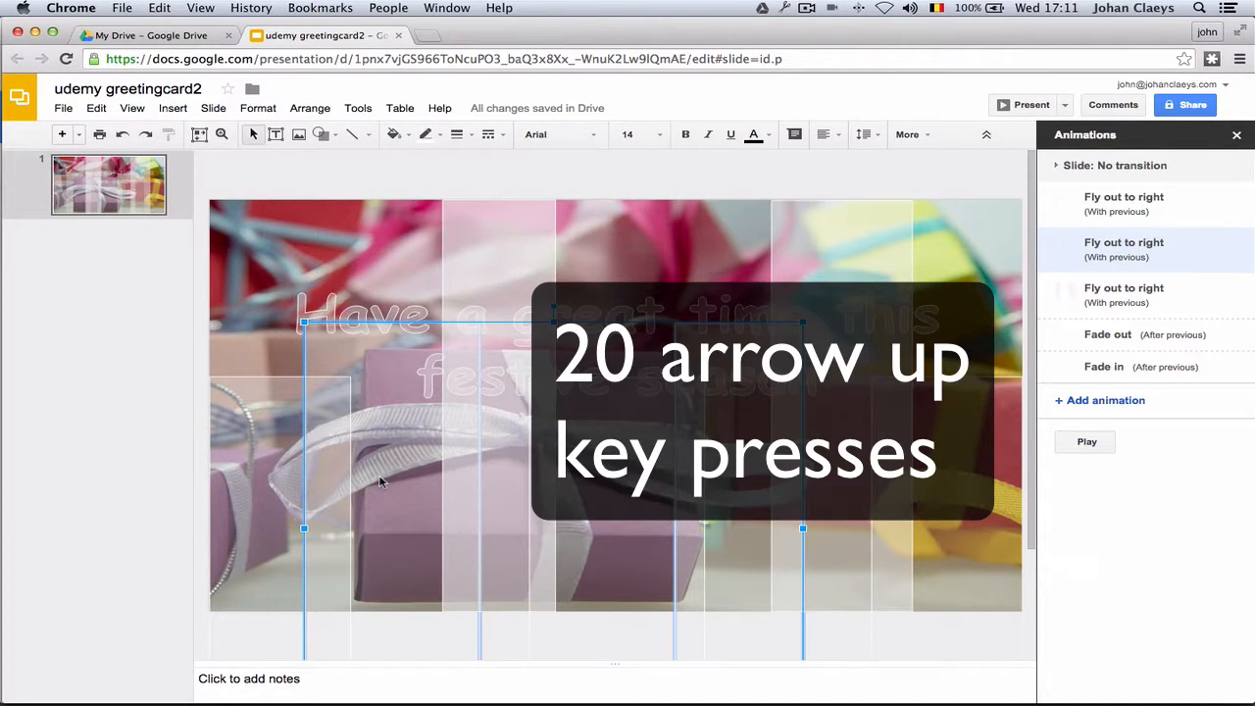
{"action": "key", "text": "Up"}
{"action": "key", "text": "Up"}
{"action": "key", "text": "Up"}
{"action": "key", "text": "Up"}
{"action": "key", "text": "Up"}
{"action": "key", "text": "Up"}
{"action": "key", "text": "Up"}
{"action": "key", "text": "Up"}
{"action": "key", "text": "Up"}
{"action": "key", "text": "Up"}
{"action": "key", "text": "Up"}
{"action": "key", "text": "Up"}
{"action": "key", "text": "Up"}
{"action": "key", "text": "Up"}
{"action": "key", "text": "Up"}
{"action": "key", "text": "Up"}
{"action": "key", "text": "Up"}
{"action": "key", "text": "Up"}
{"action": "key", "text": "Up"}
{"action": "key", "text": "Up"}
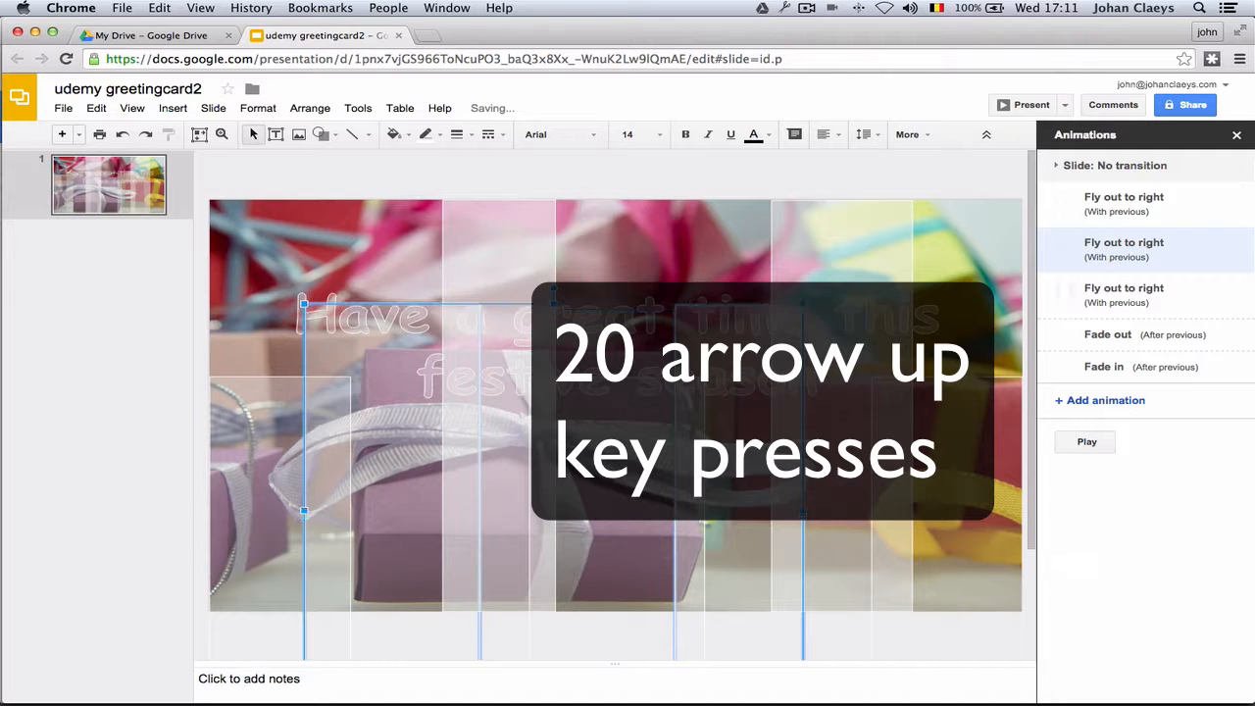
{"action": "key", "text": "Up"}
{"action": "key", "text": "Up"}
{"action": "key", "text": "Up"}
{"action": "key", "text": "Up"}
{"action": "key", "text": "Up"}
{"action": "key", "text": "Up"}
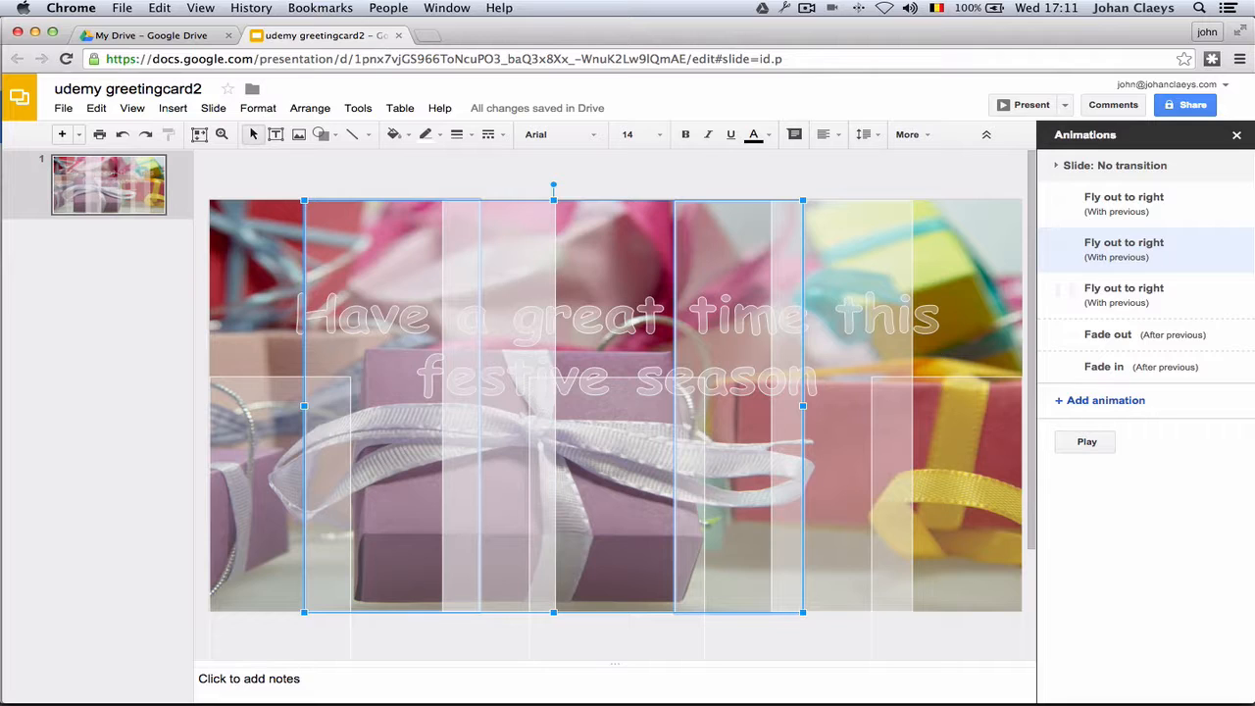
{"action": "left_click", "coordinate": [237, 487]}
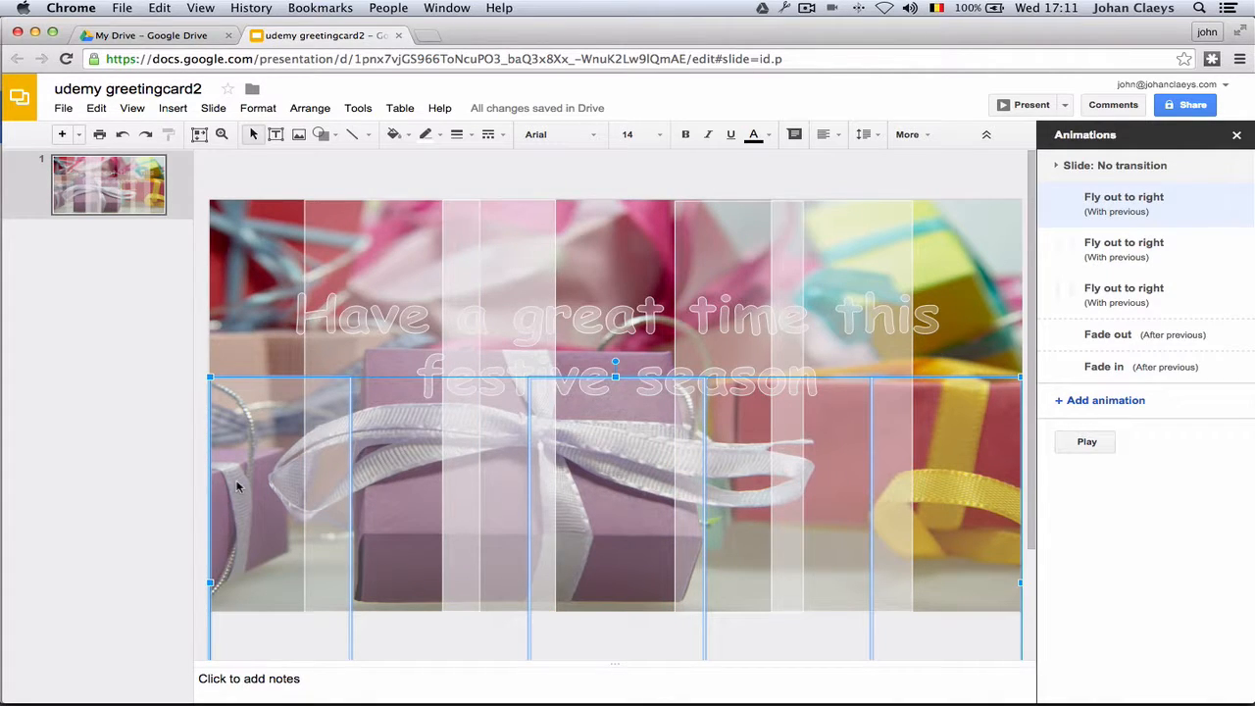
{"action": "key", "text": "Up"}
{"action": "key", "text": "Up"}
{"action": "key", "text": "Up"}
{"action": "key", "text": "Up"}
{"action": "key", "text": "Up"}
{"action": "key", "text": "Up"}
{"action": "key", "text": "Up"}
{"action": "key", "text": "Up"}
{"action": "key", "text": "Up"}
{"action": "key", "text": "Up"}
{"action": "key", "text": "Up"}
{"action": "key", "text": "Up"}
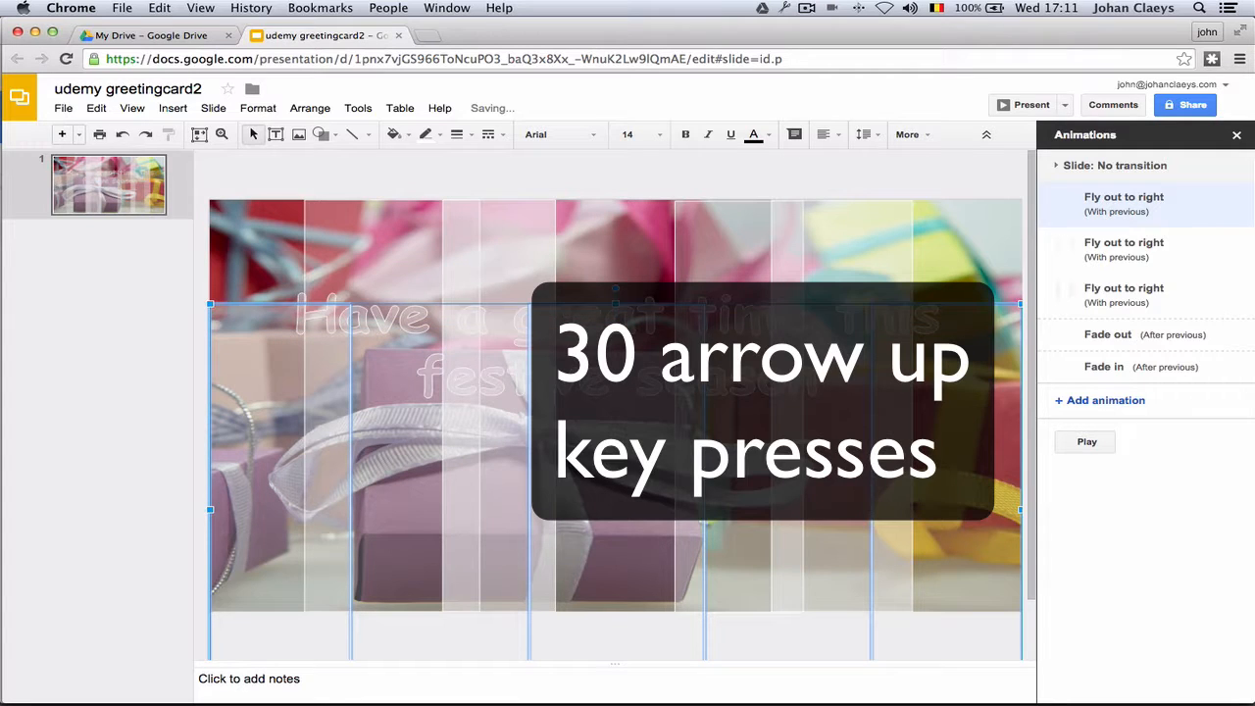
{"action": "key", "text": "Up"}
{"action": "key", "text": "Up"}
{"action": "key", "text": "Up"}
{"action": "key", "text": "Up"}
{"action": "key", "text": "Up"}
{"action": "key", "text": "Up"}
{"action": "key", "text": "Up"}
{"action": "key", "text": "Up"}
{"action": "key", "text": "Up"}
{"action": "key", "text": "Up"}
{"action": "key", "text": "Up"}
{"action": "key", "text": "Up"}
{"action": "key", "text": "Up"}
{"action": "key", "text": "Up"}
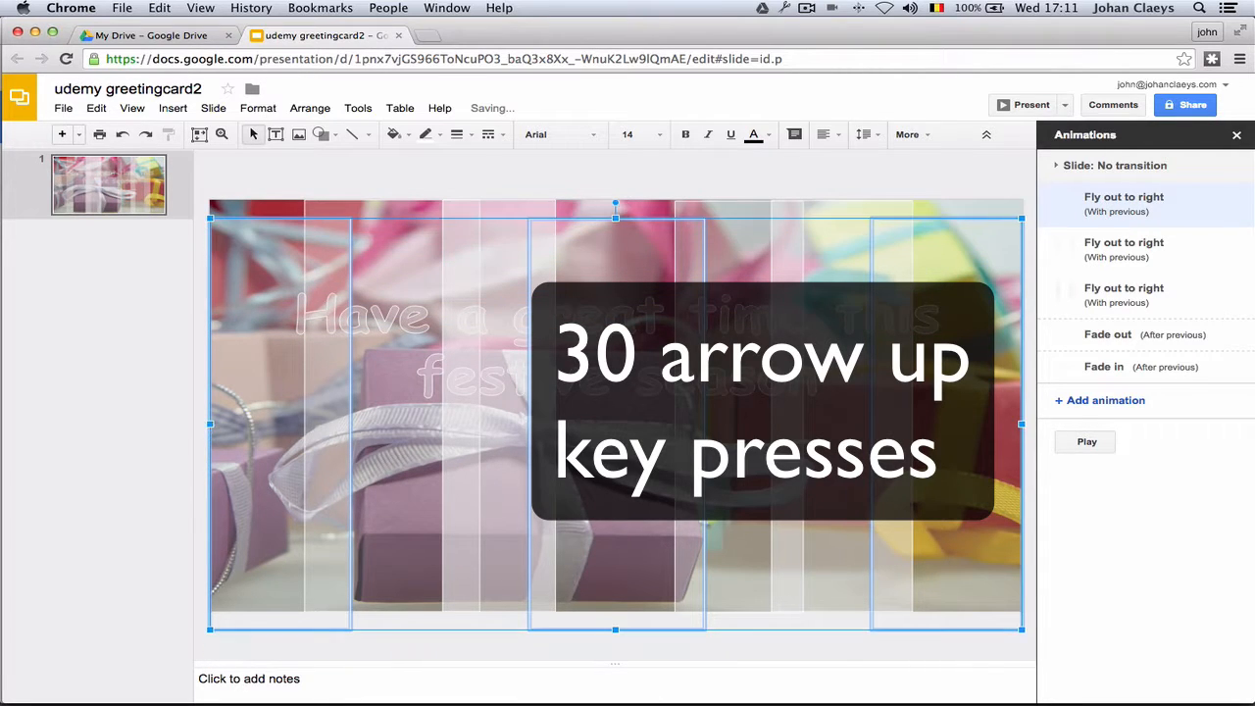
{"action": "key", "text": "Up"}
{"action": "key", "text": "Up"}
{"action": "key", "text": "Up"}
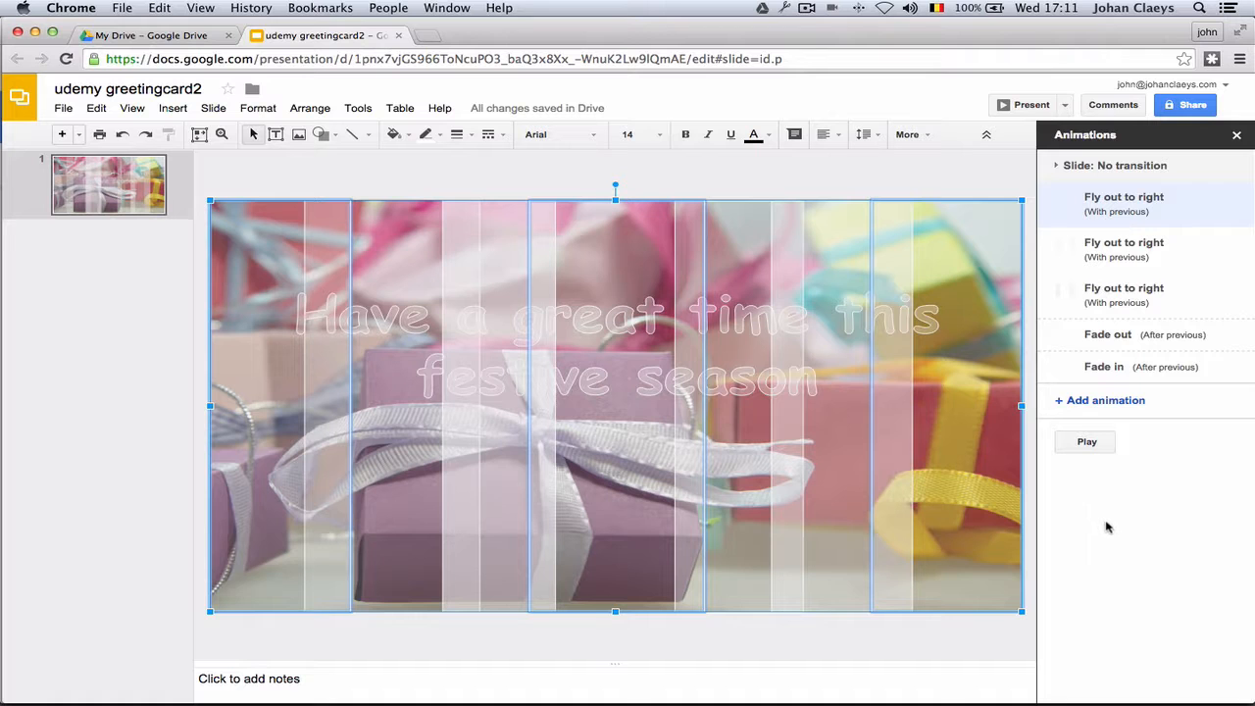
{"action": "left_click", "coordinate": [1086, 443]}
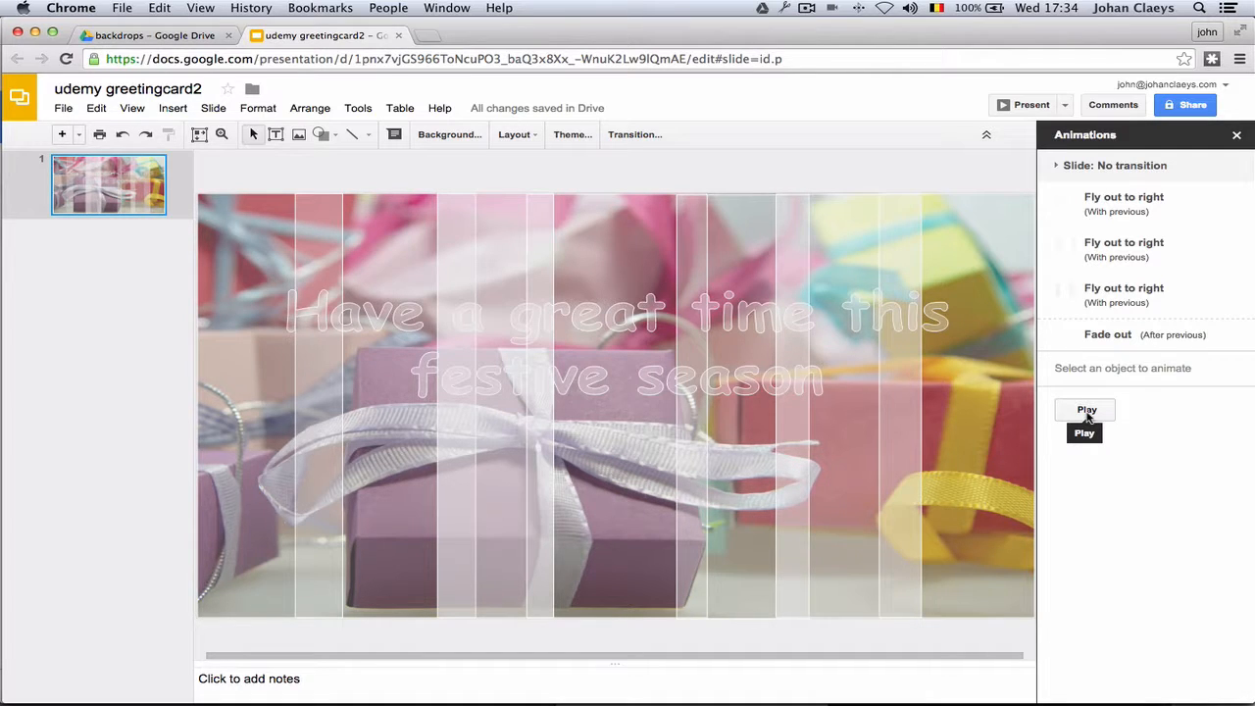
Close the Animations panel and insert background-70403_1280.png from the backdrops folder.
{"action": "left_click", "coordinate": [1236, 137]}
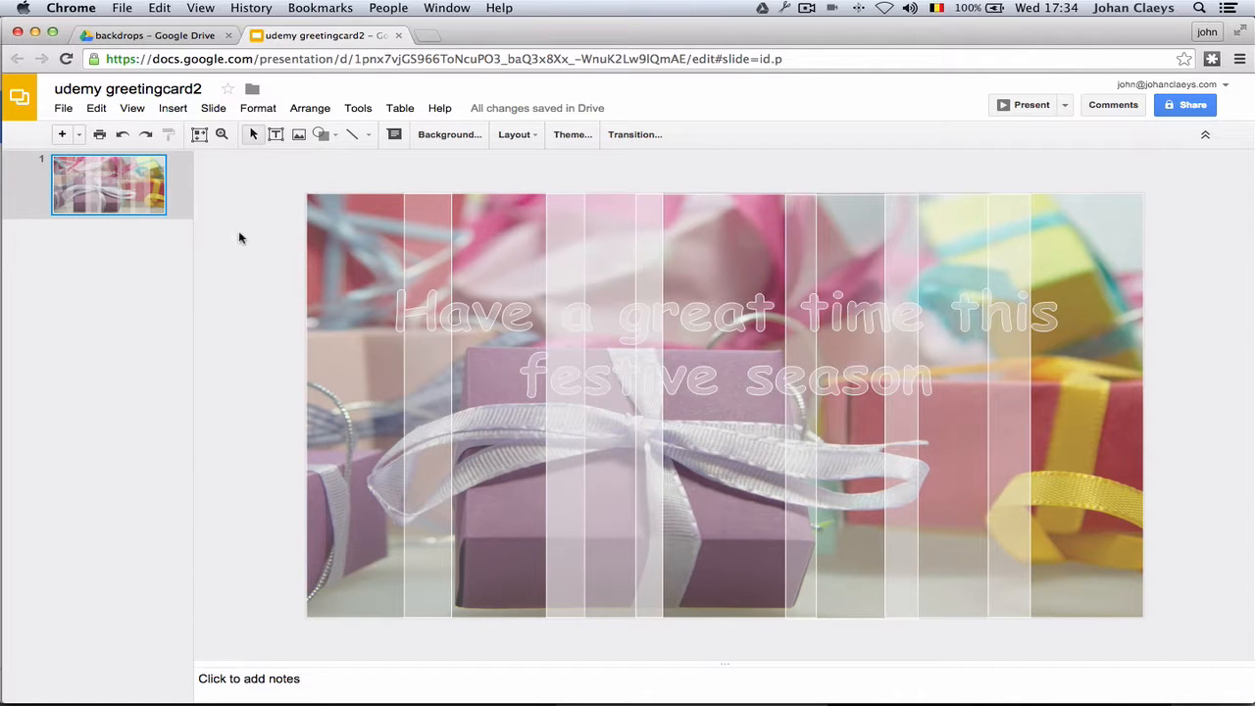
{"action": "left_click", "coordinate": [171, 109]}
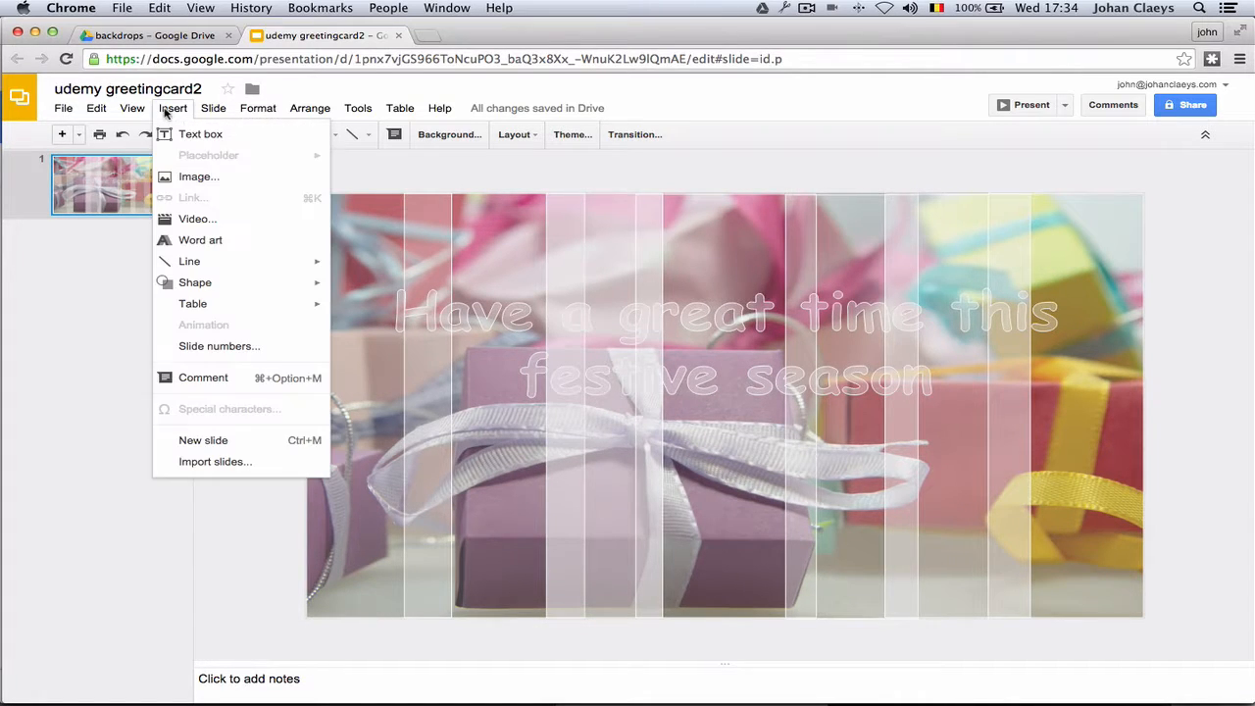
{"action": "left_click", "coordinate": [188, 176]}
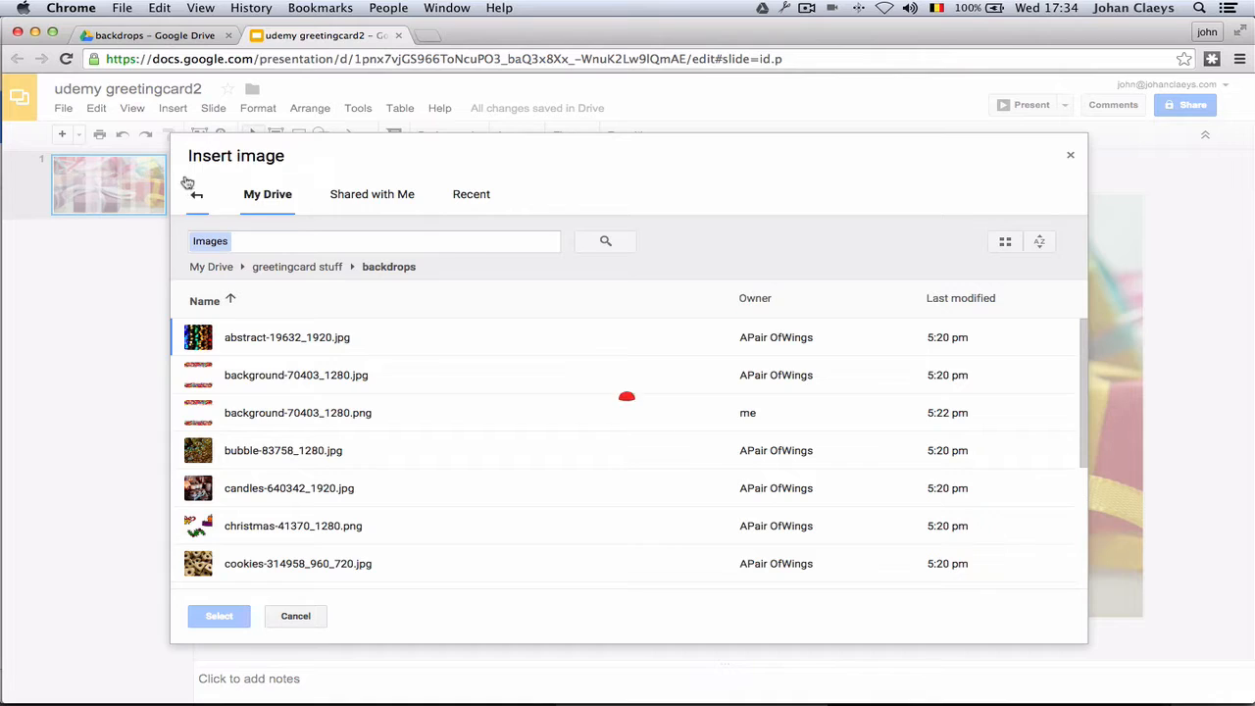
{"action": "left_click", "coordinate": [253, 416]}
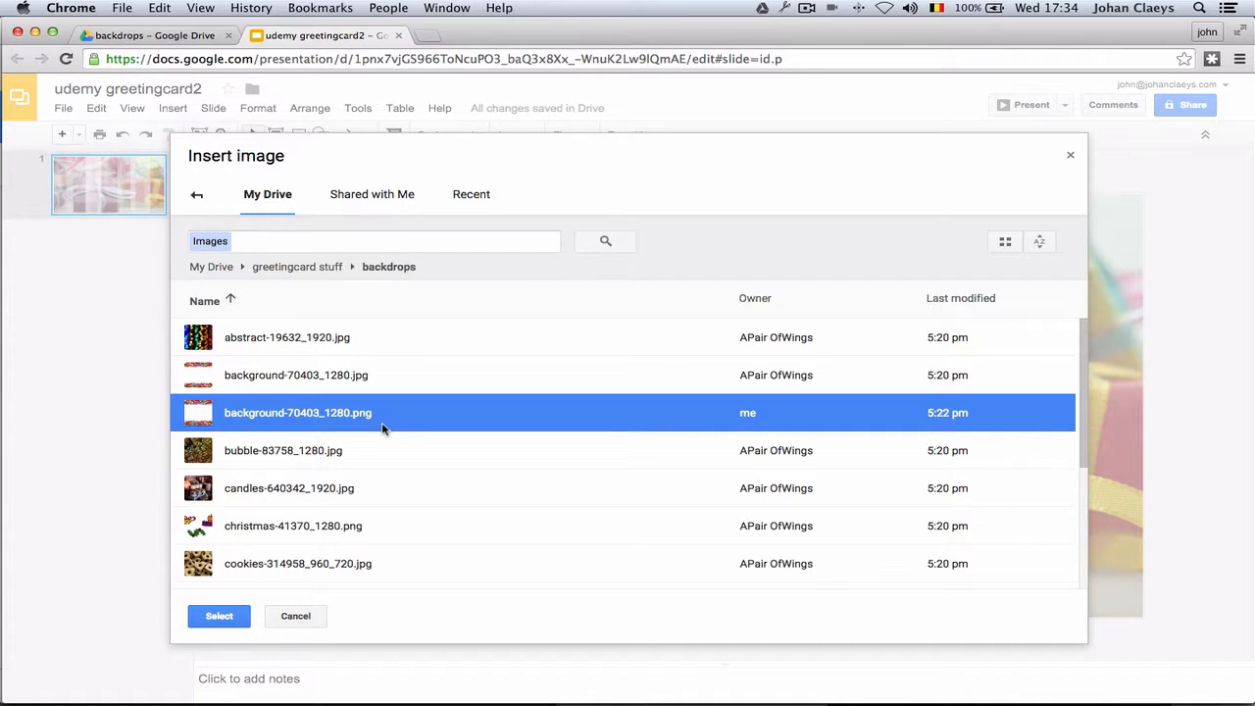
{"action": "left_click", "coordinate": [218, 617]}
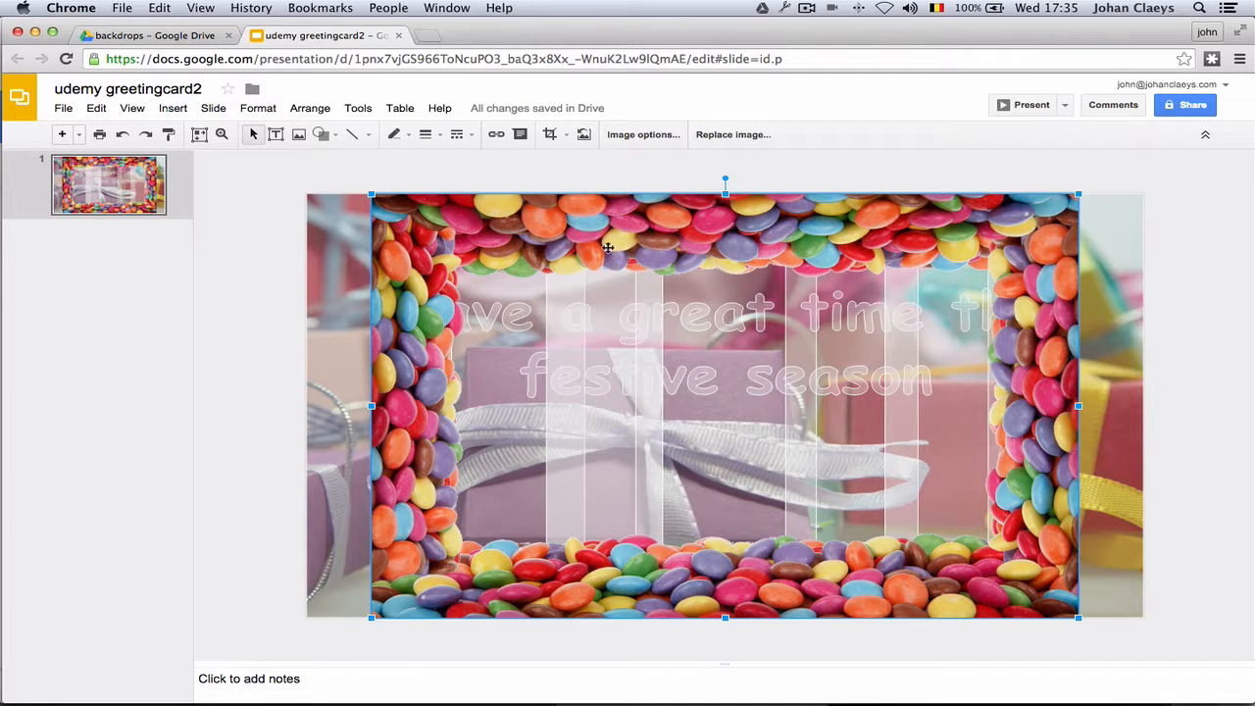
Crop the candy border image, dragging its left and right edges outward until it reaches the slide's left edge.
{"action": "left_click", "coordinate": [551, 135]}
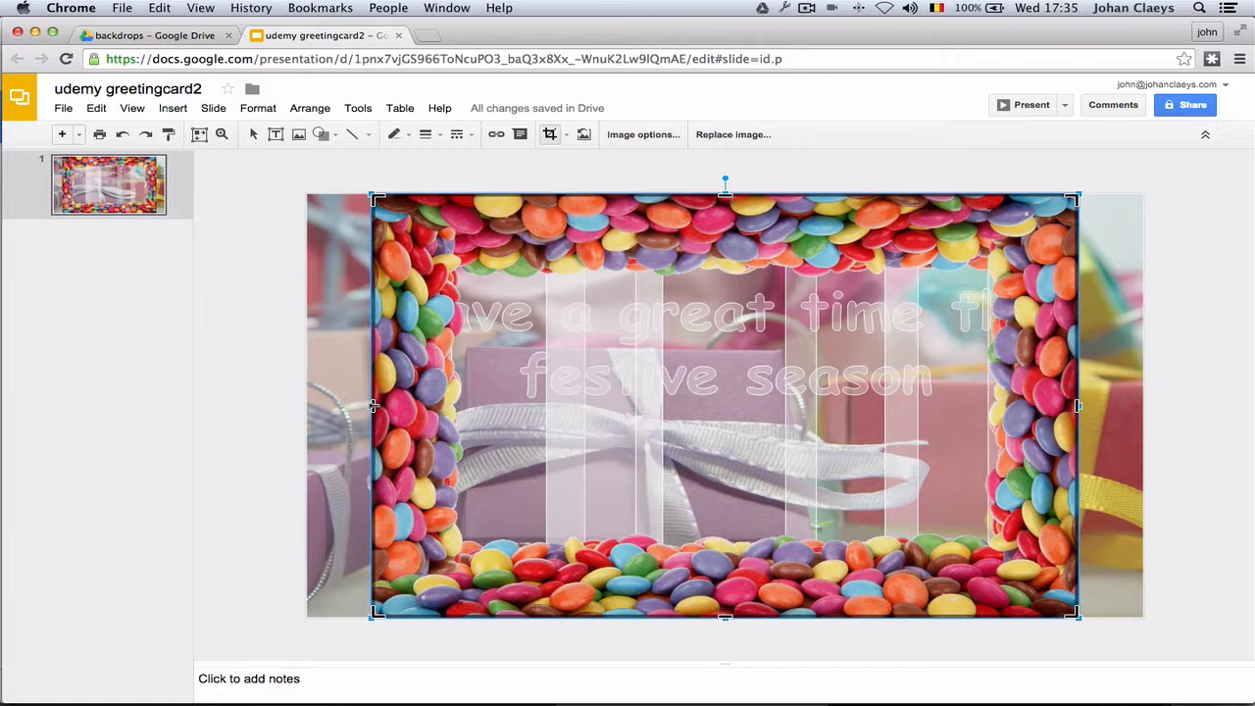
{"action": "left_click_drag", "start_coordinate": [373, 404], "coordinate": [307, 405]}
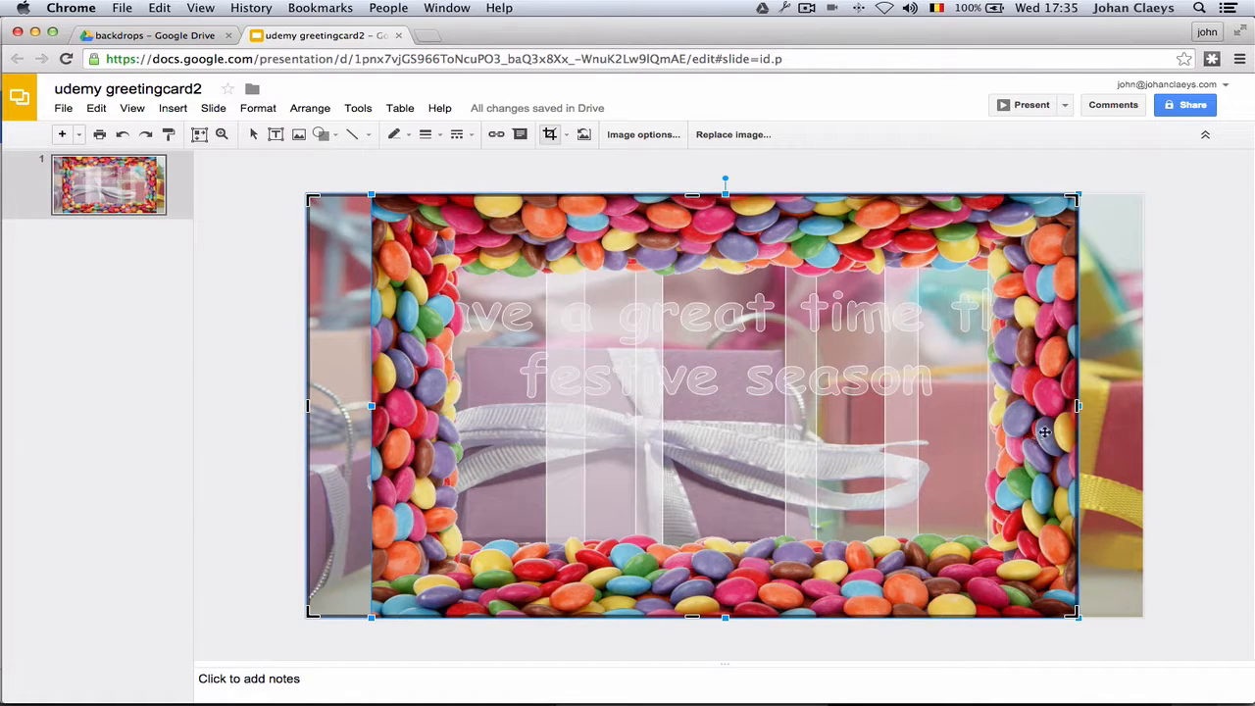
{"action": "left_click_drag", "start_coordinate": [1078, 405], "coordinate": [1143, 405]}
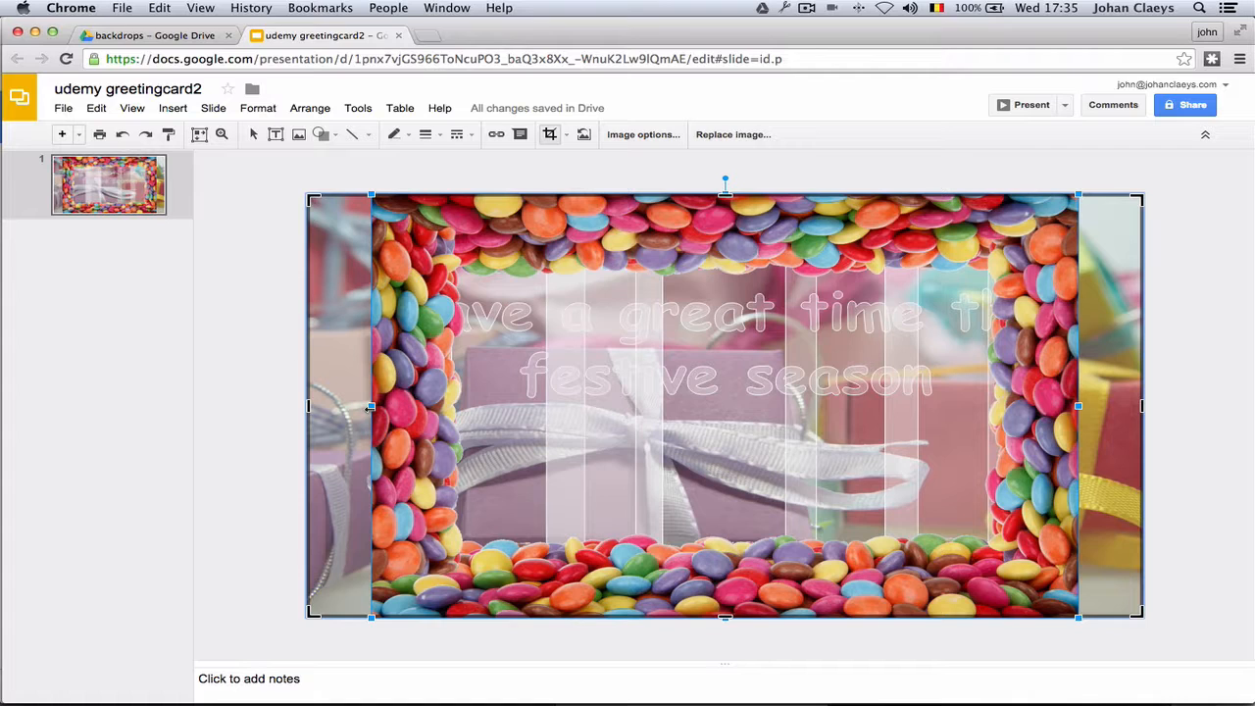
{"action": "left_click_drag", "start_coordinate": [369, 407], "coordinate": [241, 410]}
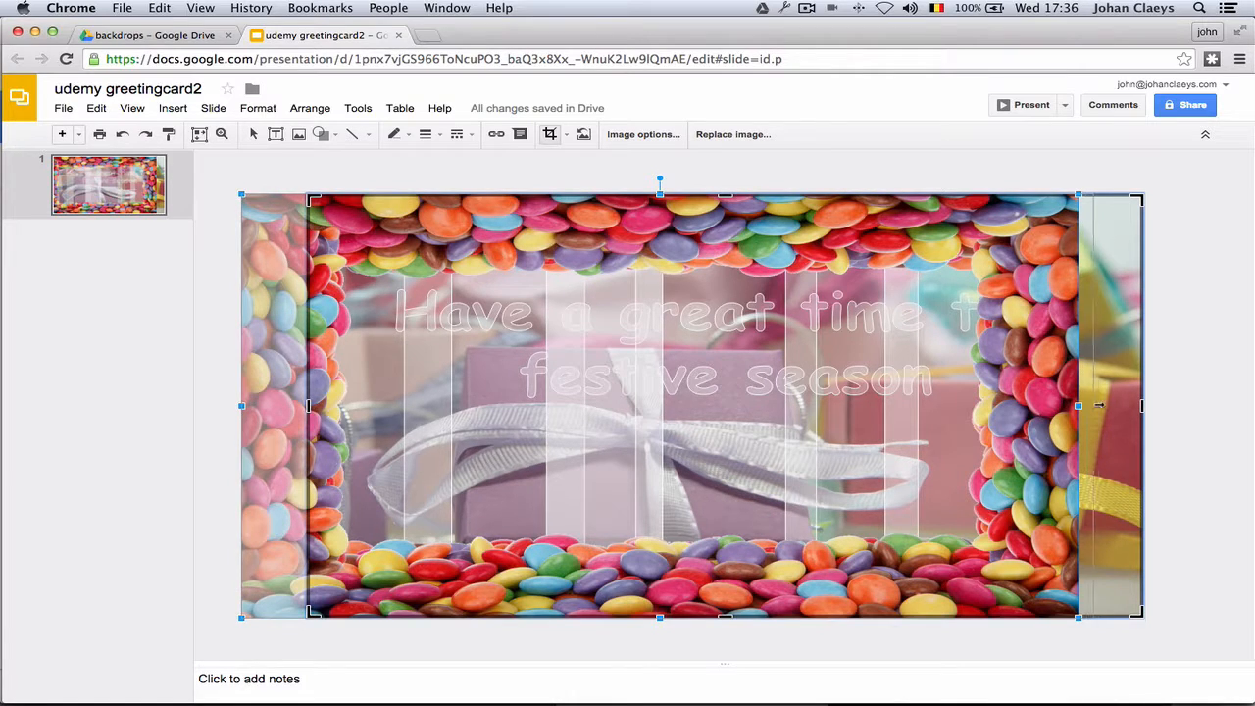
Extend the image past the right, top and bottom slide edges, then apply the crop.
{"action": "left_click_drag", "start_coordinate": [1099, 404], "coordinate": [1206, 396]}
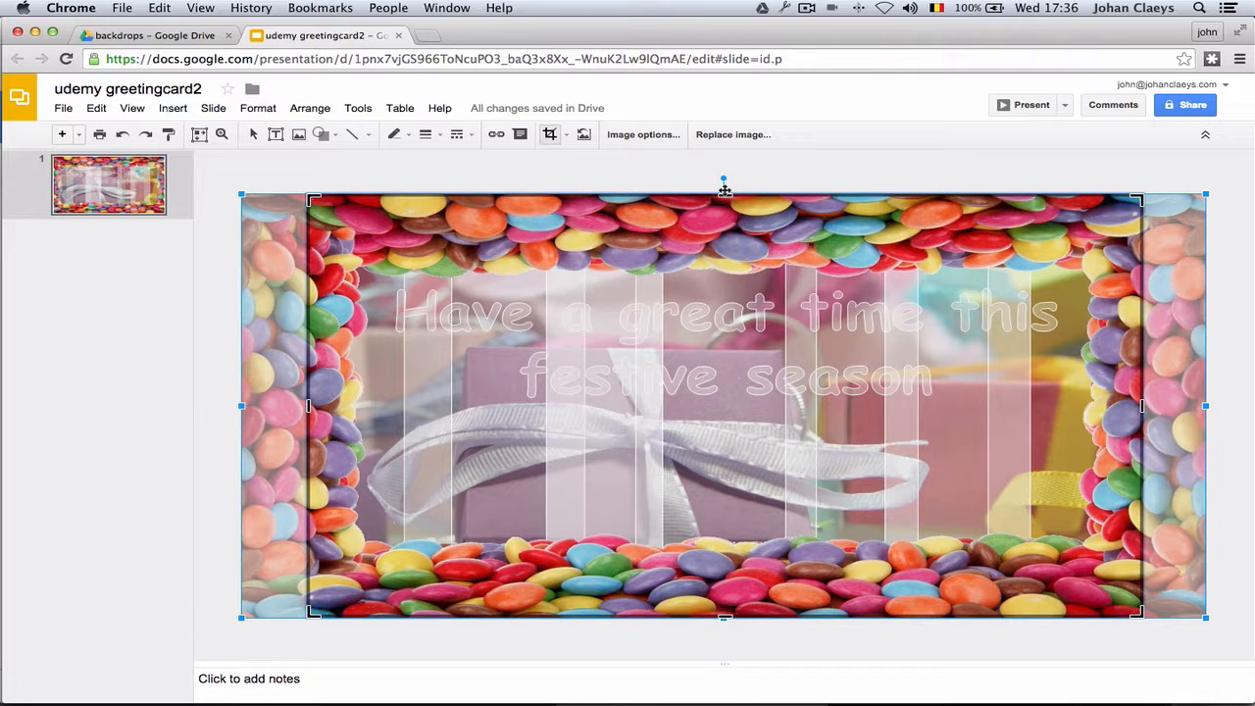
{"action": "left_click_drag", "start_coordinate": [723, 189], "coordinate": [725, 150]}
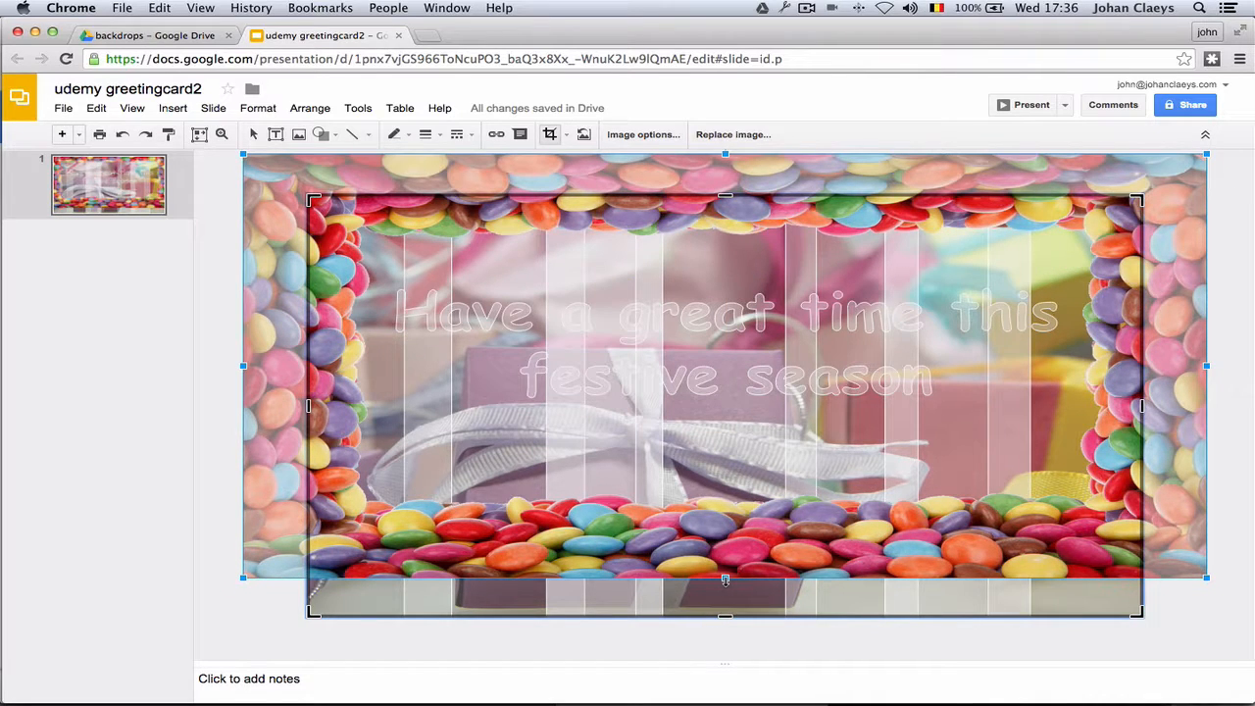
{"action": "left_click_drag", "start_coordinate": [724, 579], "coordinate": [724, 643]}
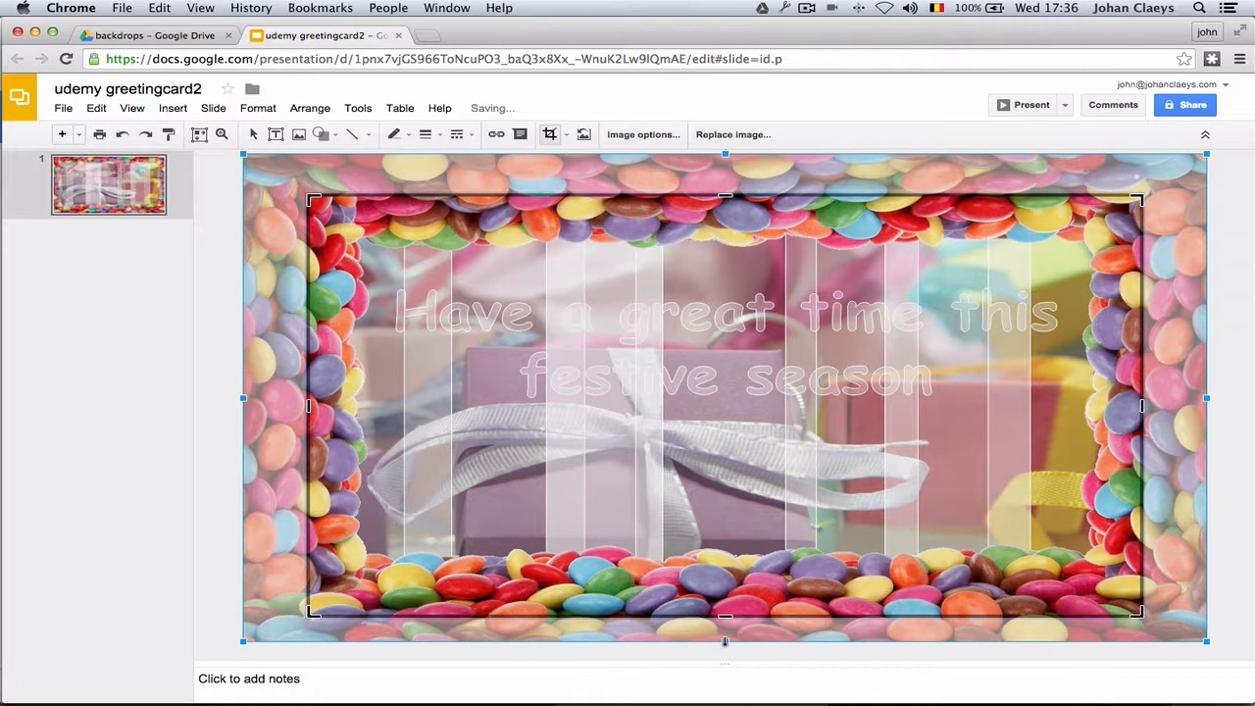
{"action": "left_click_drag", "start_coordinate": [724, 641], "coordinate": [726, 648]}
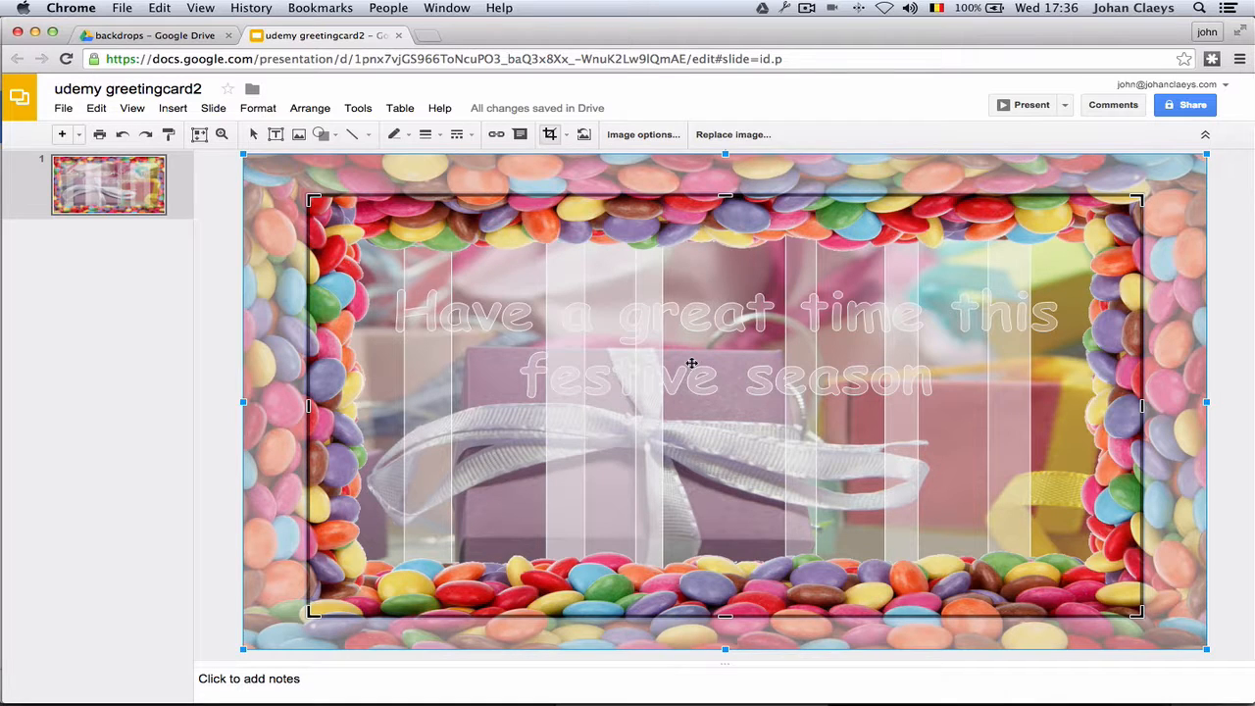
{"action": "key", "text": "Return"}
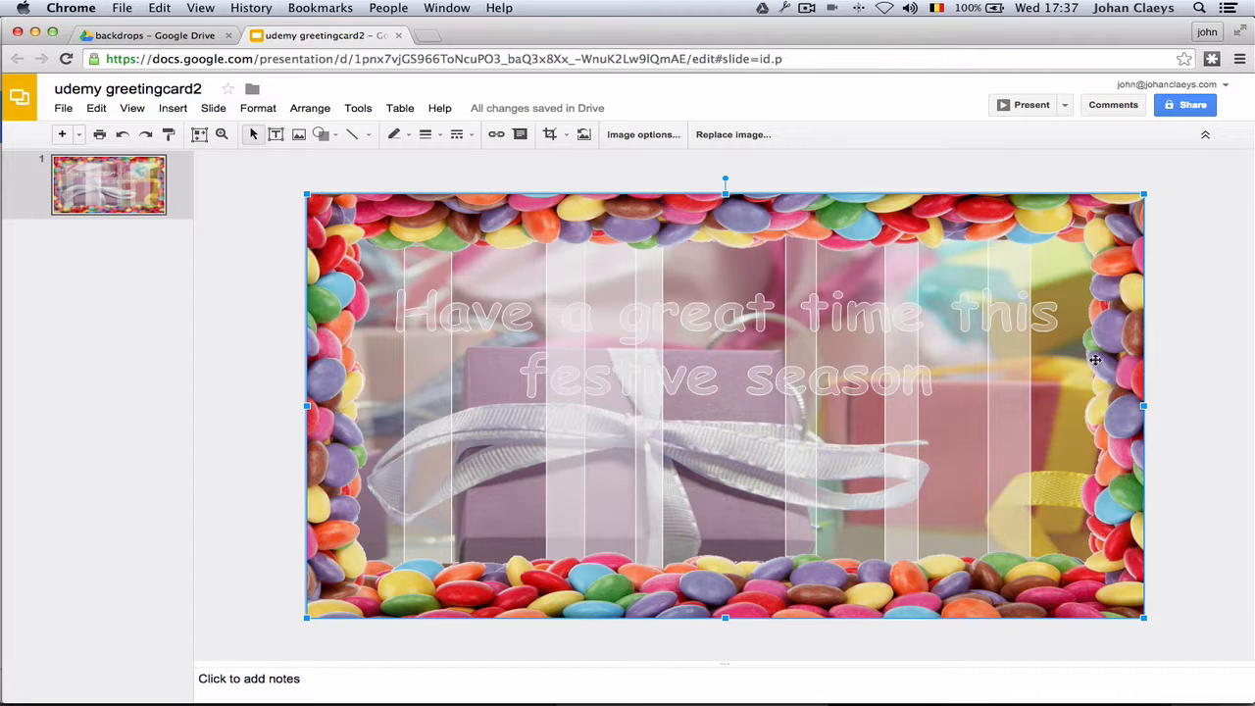
{"action": "left_click", "coordinate": [1010, 106]}
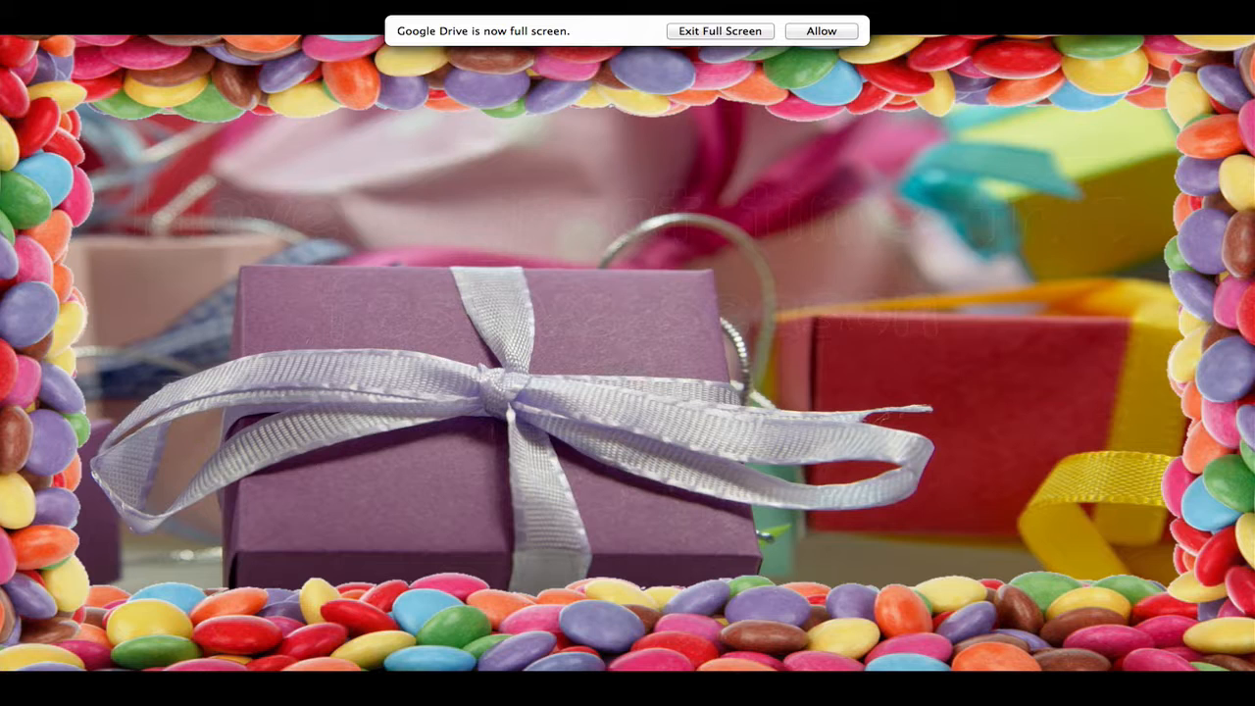
{"action": "key", "text": "Escape"}
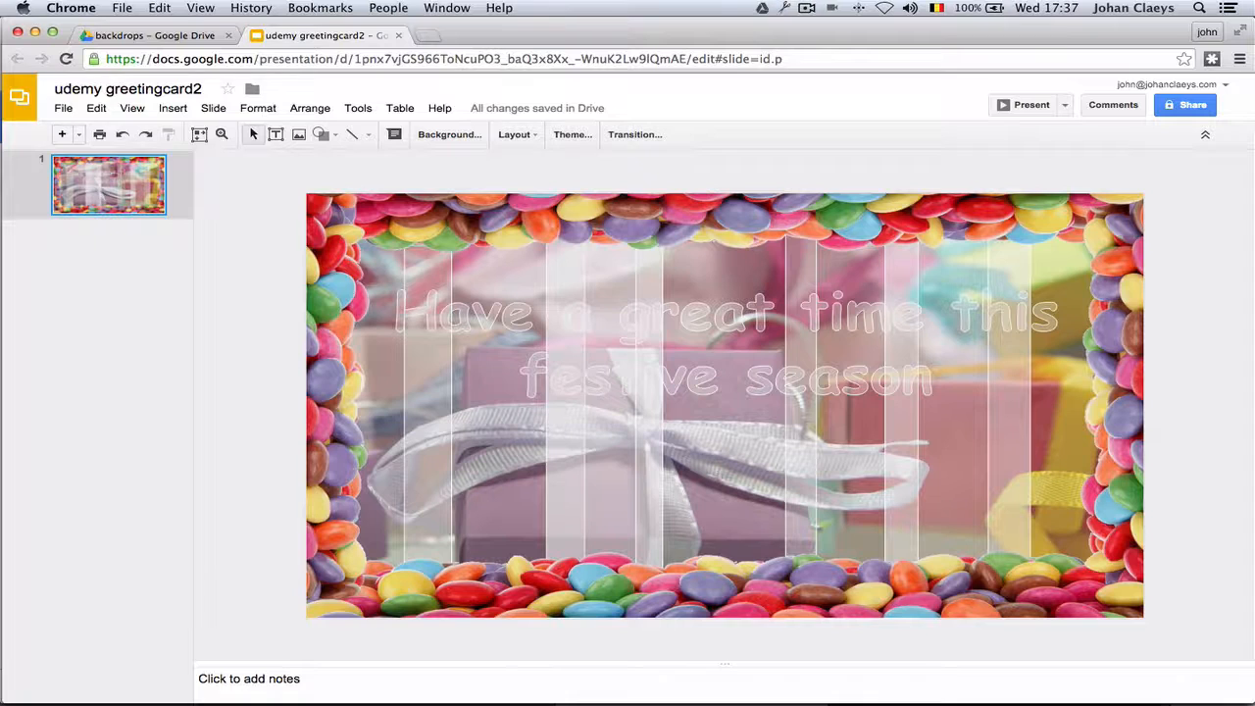